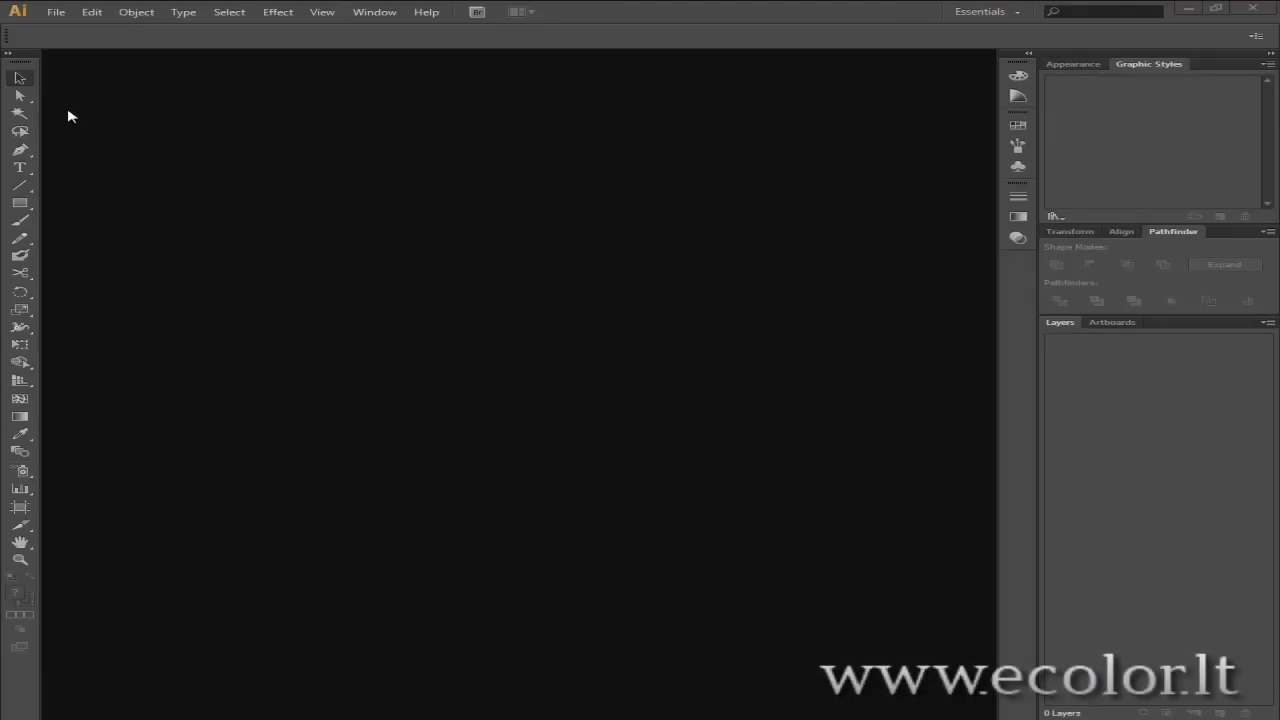
Set up a new Web-profile document 'simple logotype' with a 960 × 560 px artboard.
{"action": "left_click", "coordinate": [57, 14]}
{"action": "left_click", "coordinate": [113, 32]}
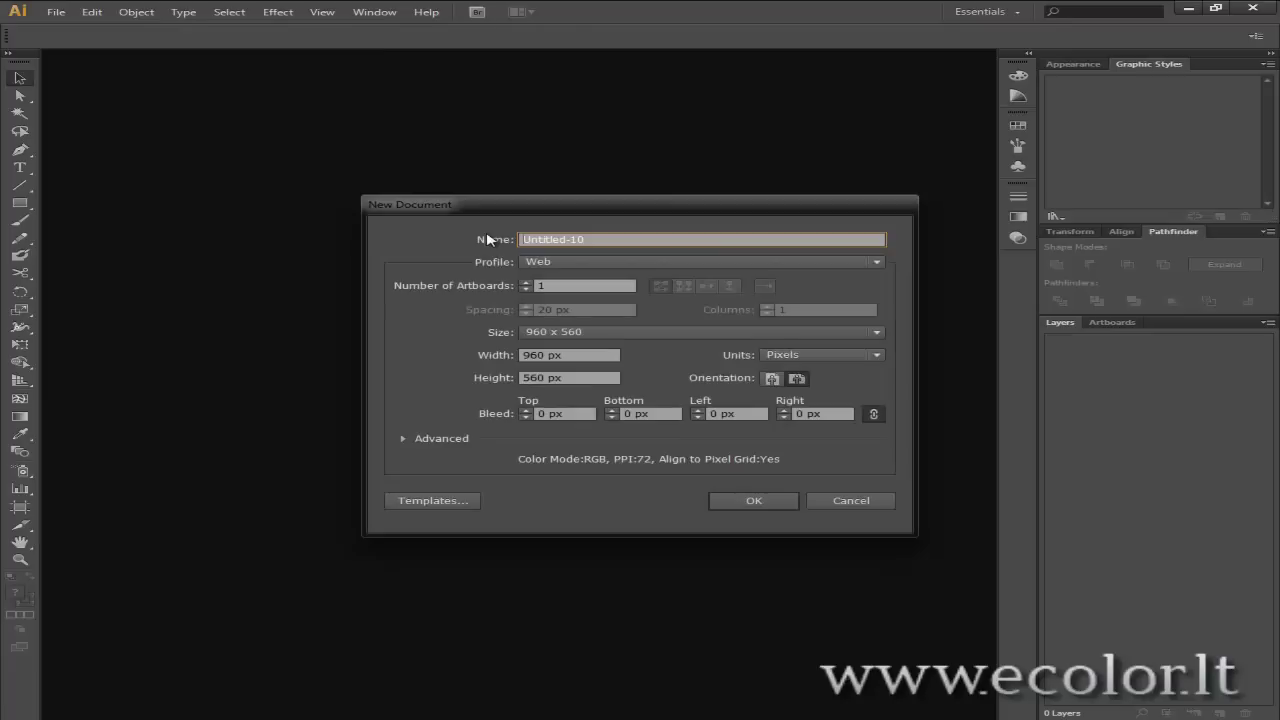
{"action": "type", "text": "s"}
{"action": "type", "text": "imple logotype"}
{"action": "left_click", "coordinate": [545, 262]}
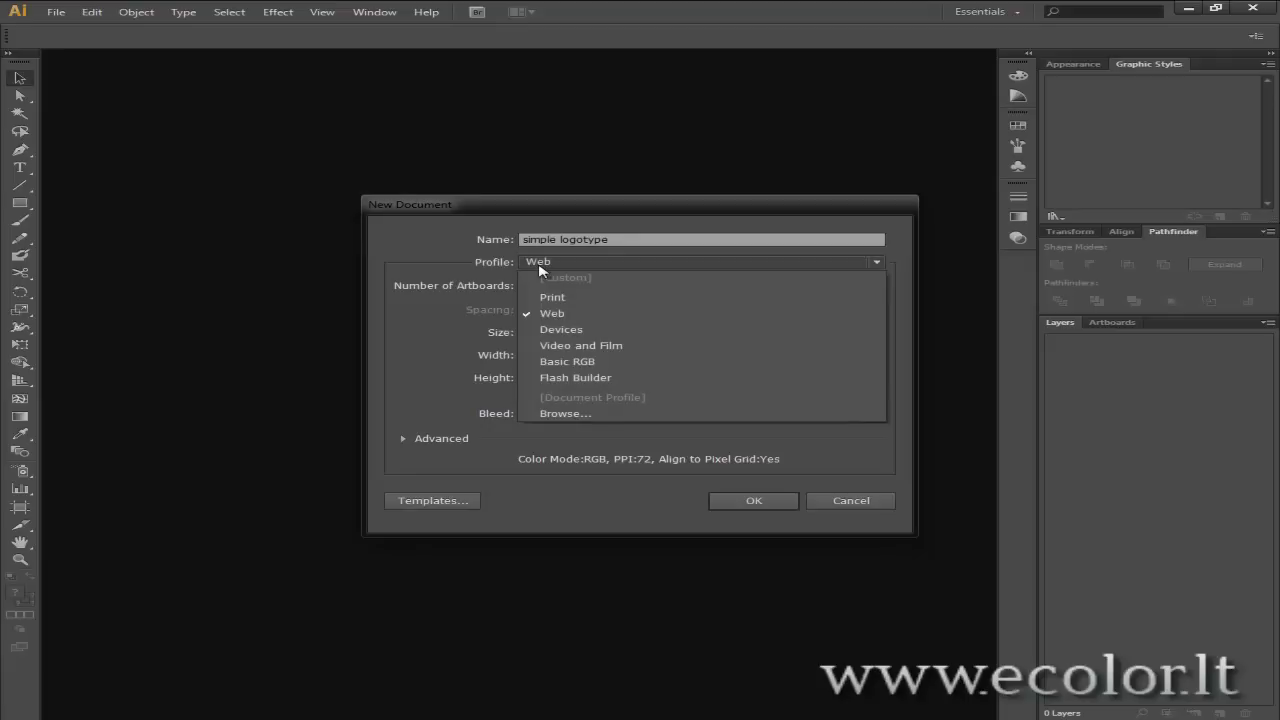
{"action": "left_click", "coordinate": [568, 316]}
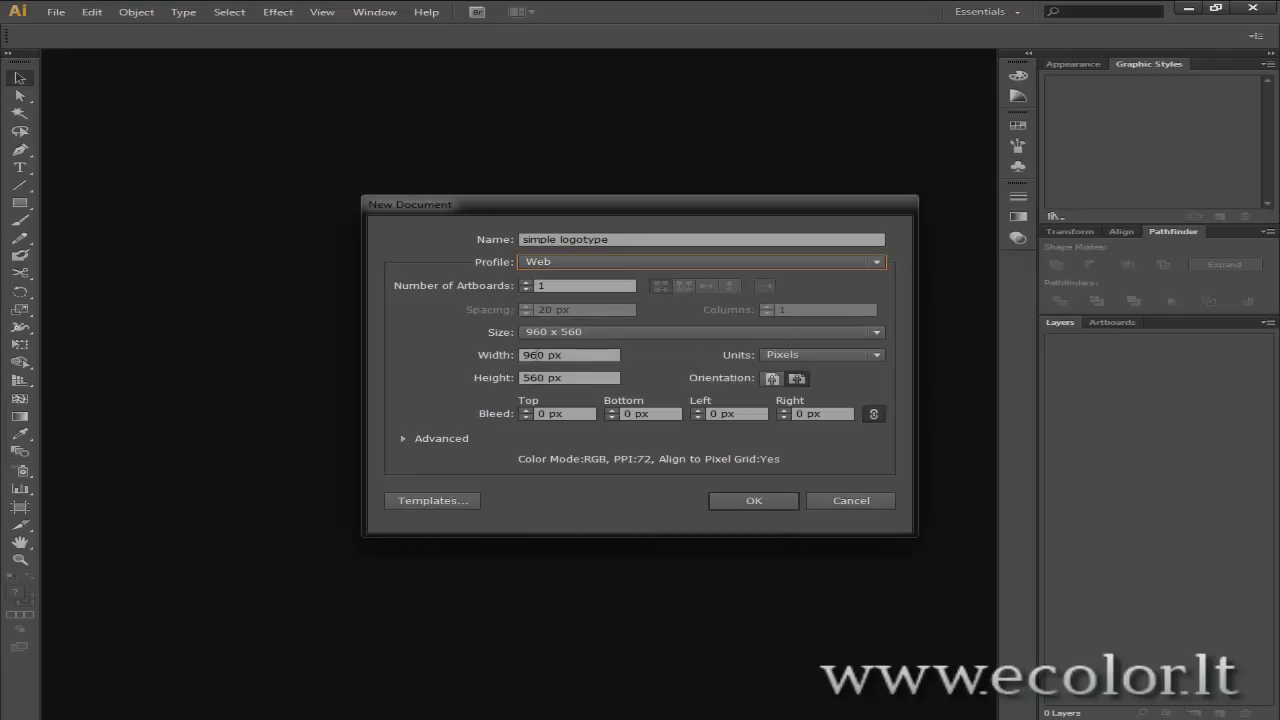
{"action": "left_click_drag", "start_coordinate": [547, 355], "coordinate": [498, 362]}
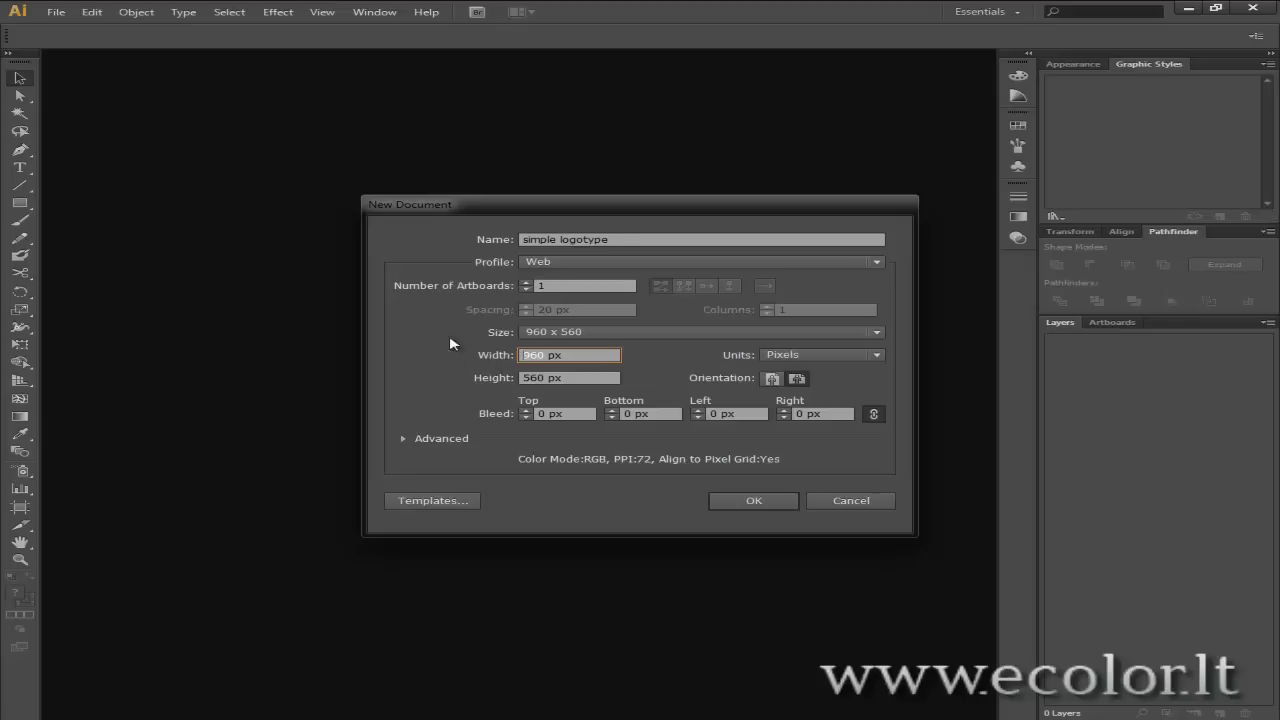
{"action": "key", "text": "Tab"}
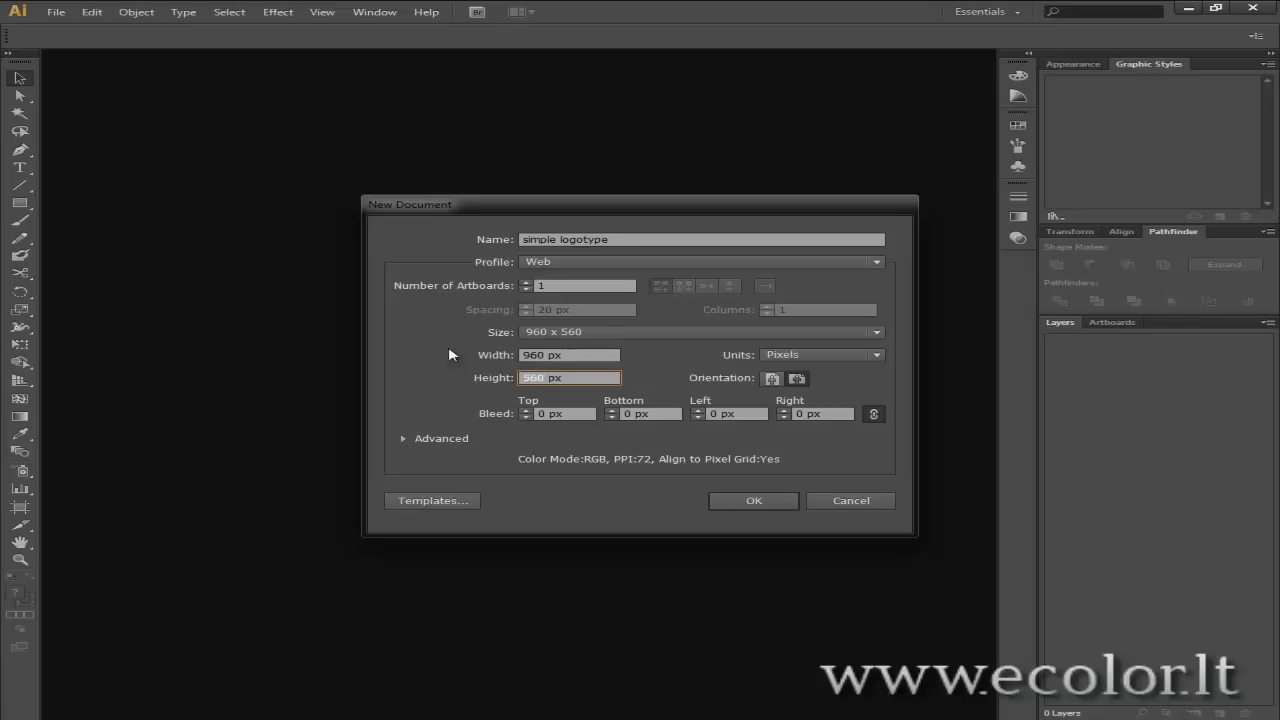
{"action": "left_click", "coordinate": [756, 501]}
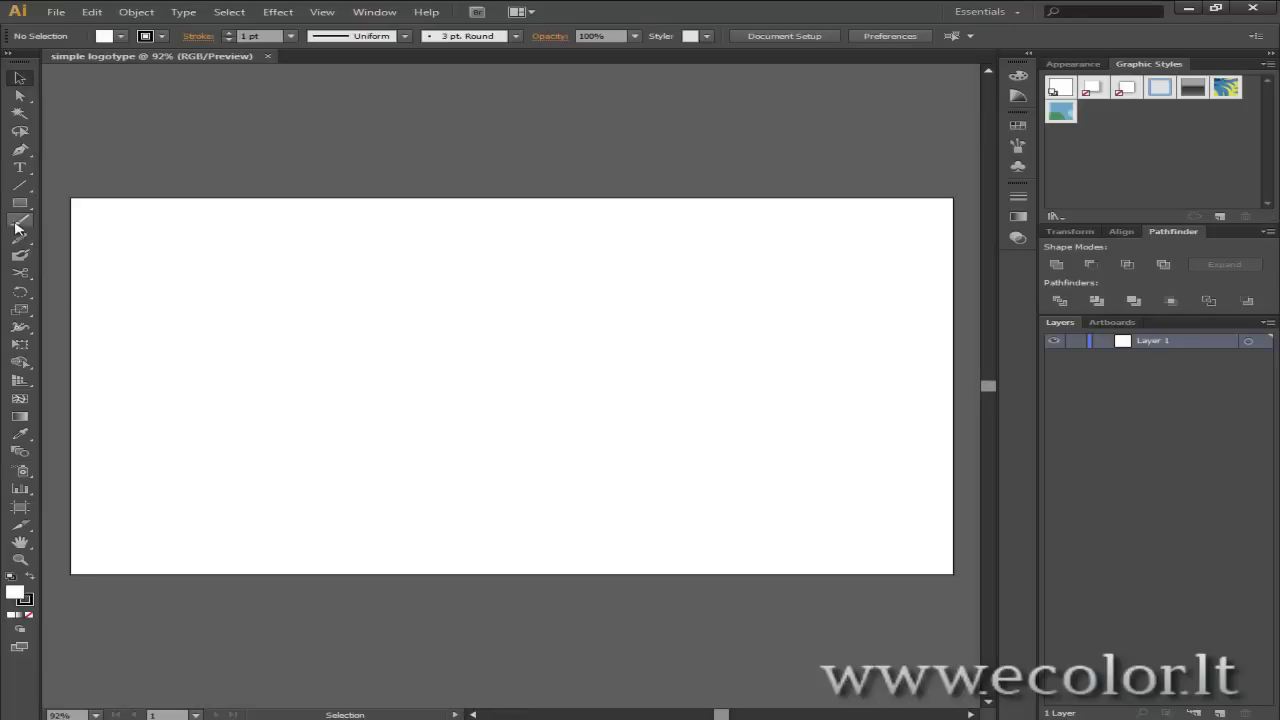
Choose the dark red 720C1A as the fill colour in the Color Picker.
{"action": "double_click", "coordinate": [15, 592]}
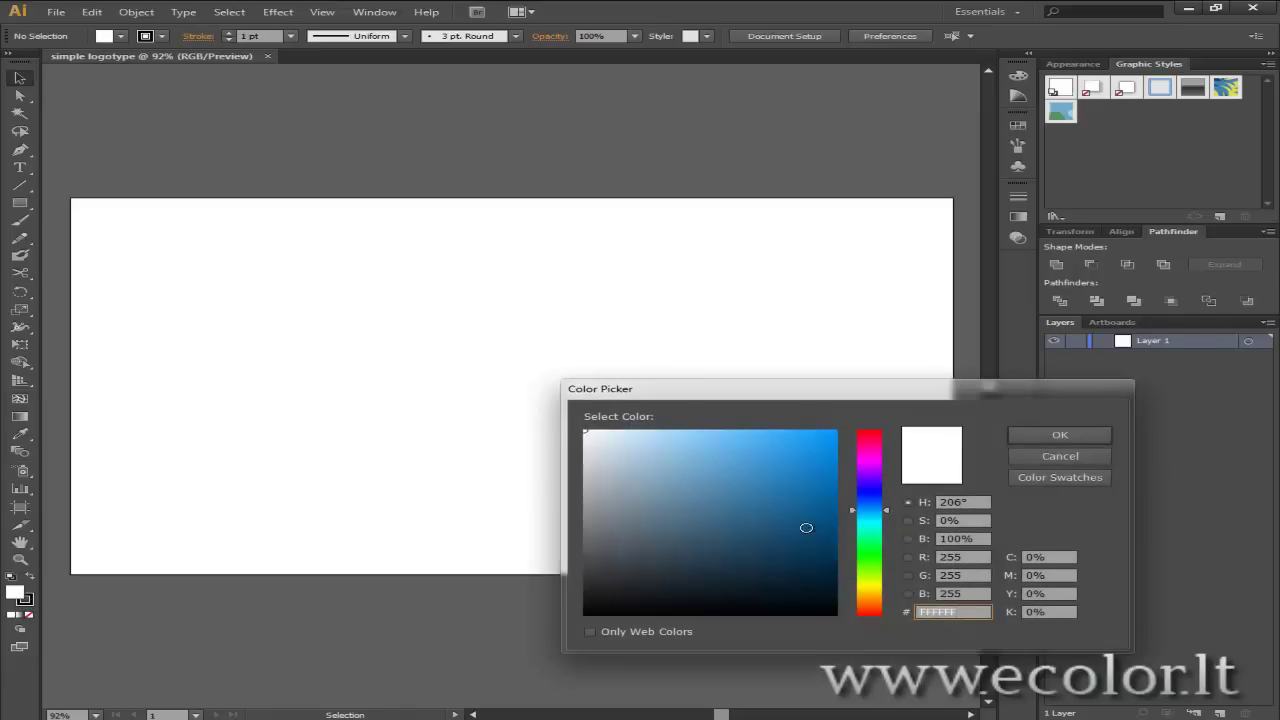
{"action": "left_click_drag", "start_coordinate": [887, 515], "coordinate": [891, 436]}
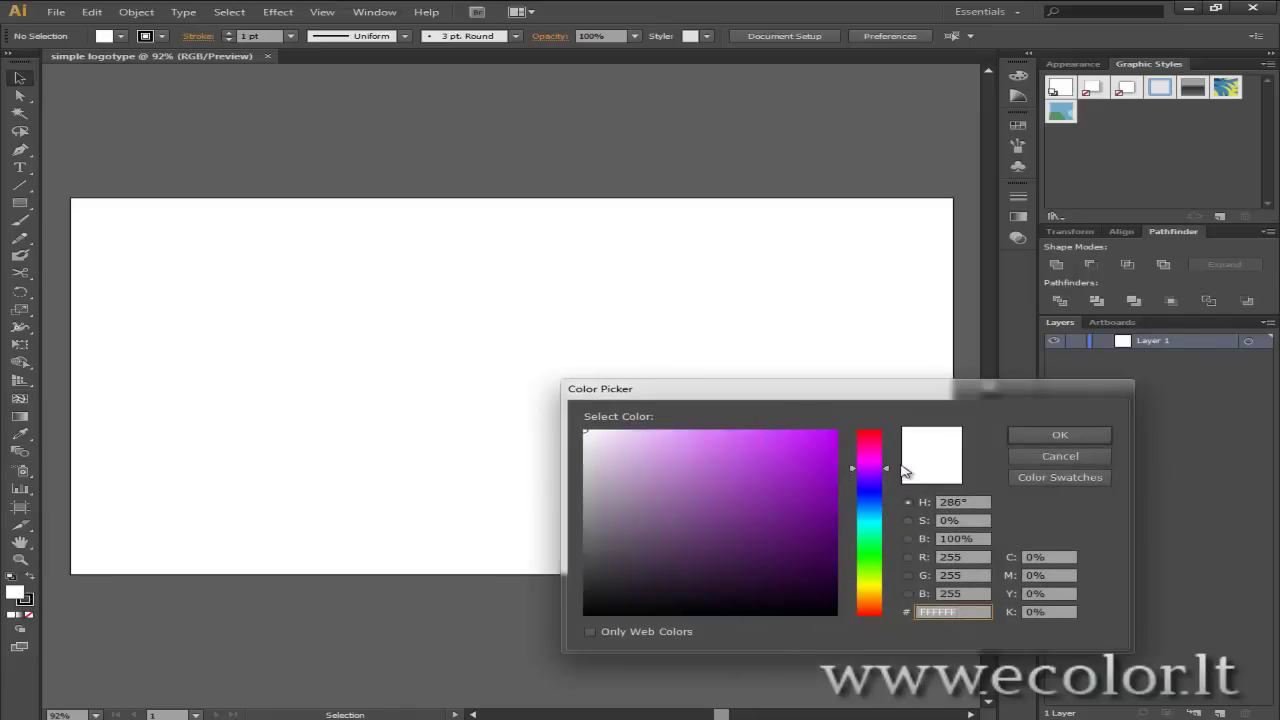
{"action": "left_click", "coordinate": [791, 557]}
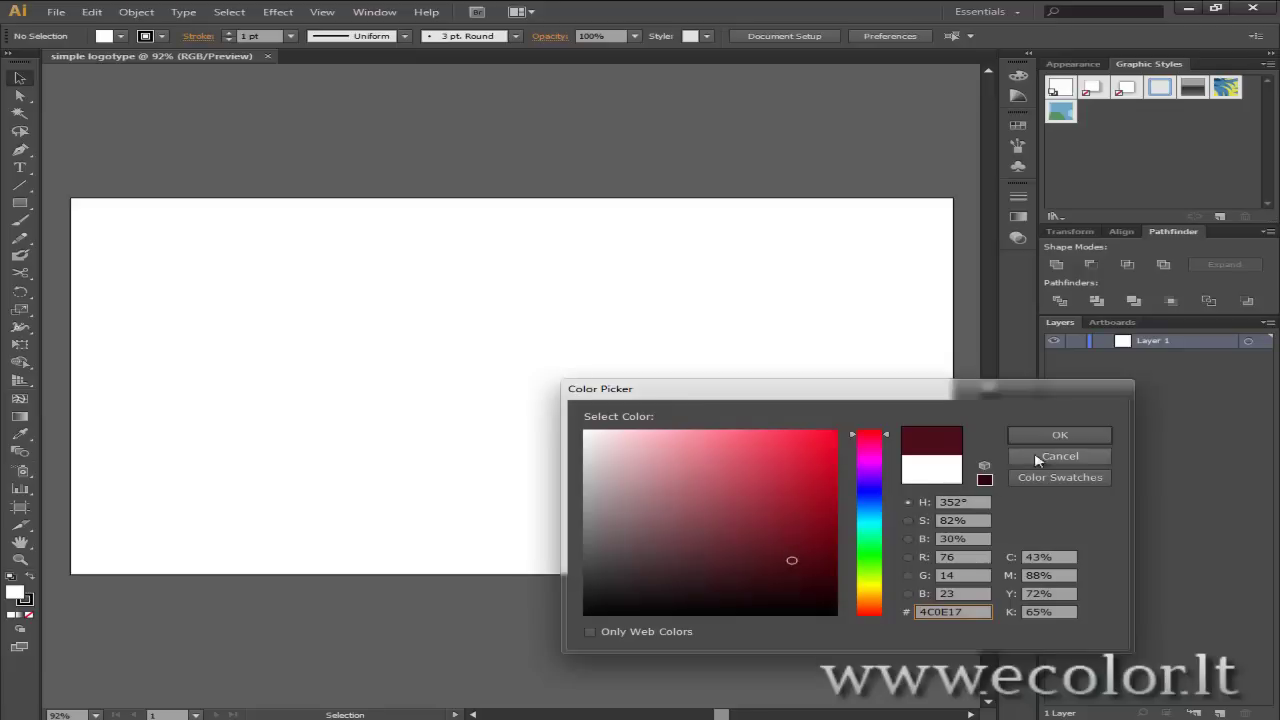
{"action": "left_click", "coordinate": [797, 525]}
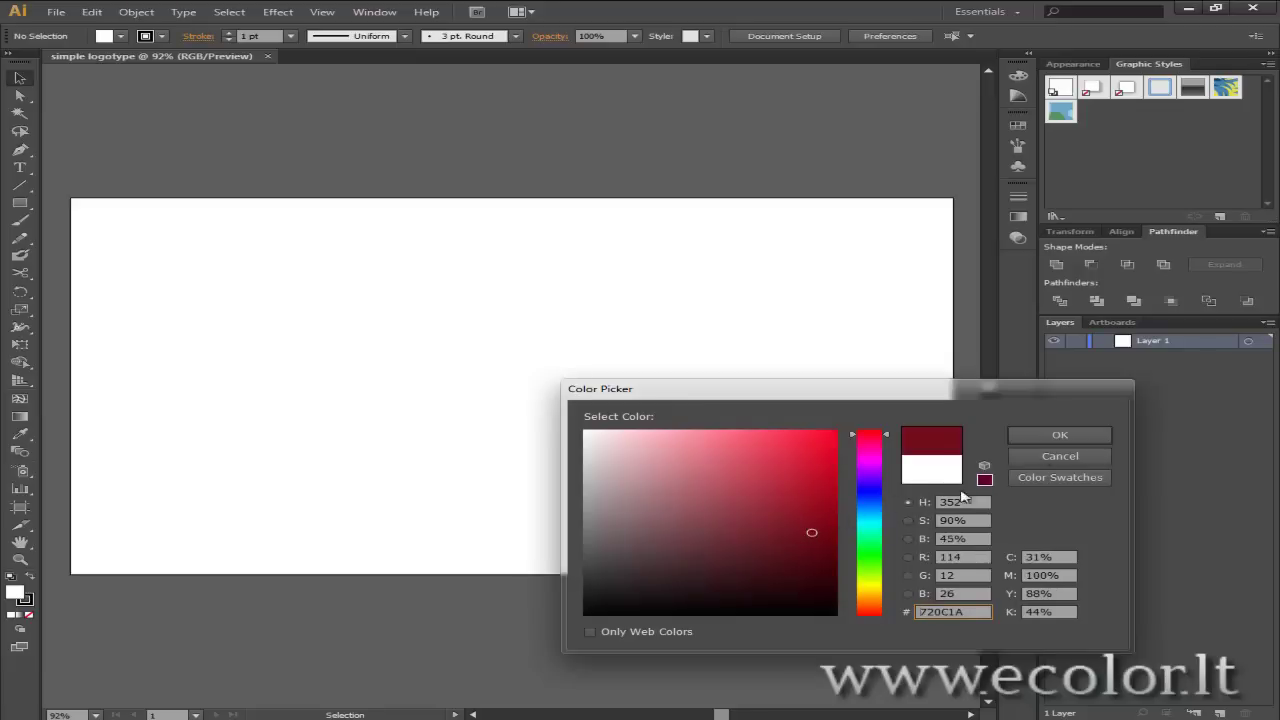
{"action": "left_click", "coordinate": [1060, 435]}
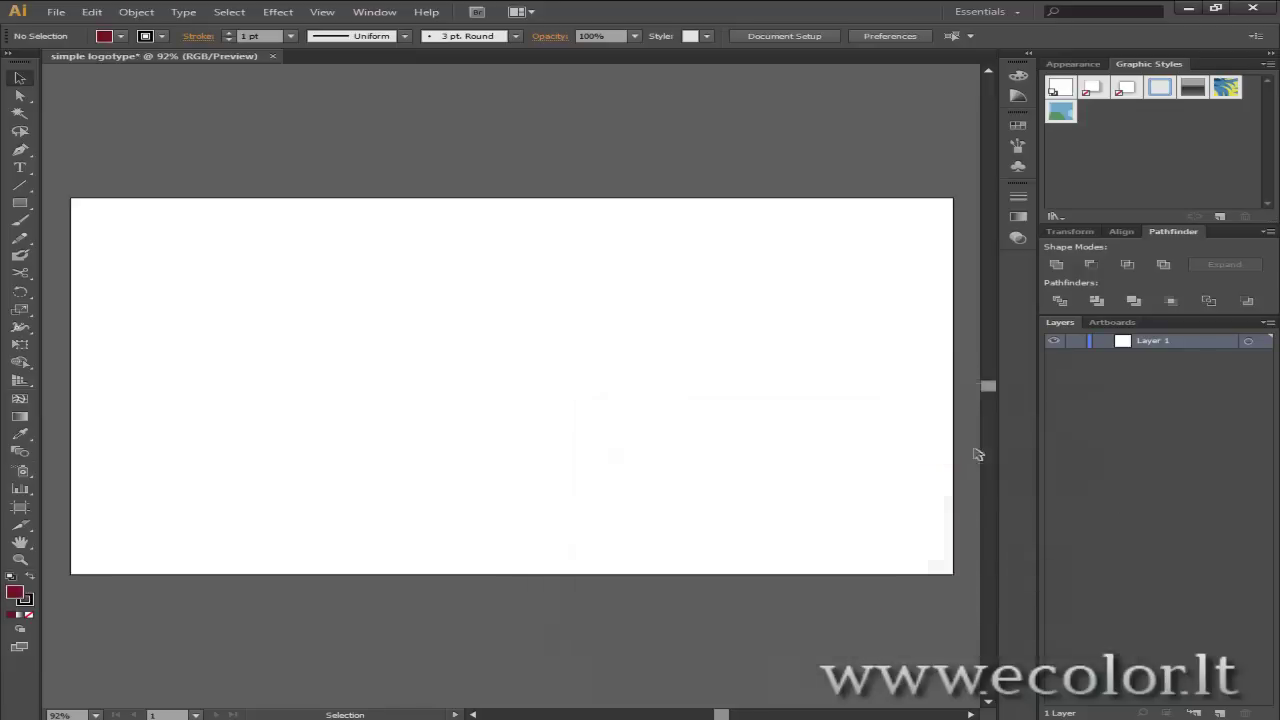
Draw a dark red rectangle over the whole artboard, lock Layer 1 and add Layer 2.
{"action": "left_click", "coordinate": [22, 204]}
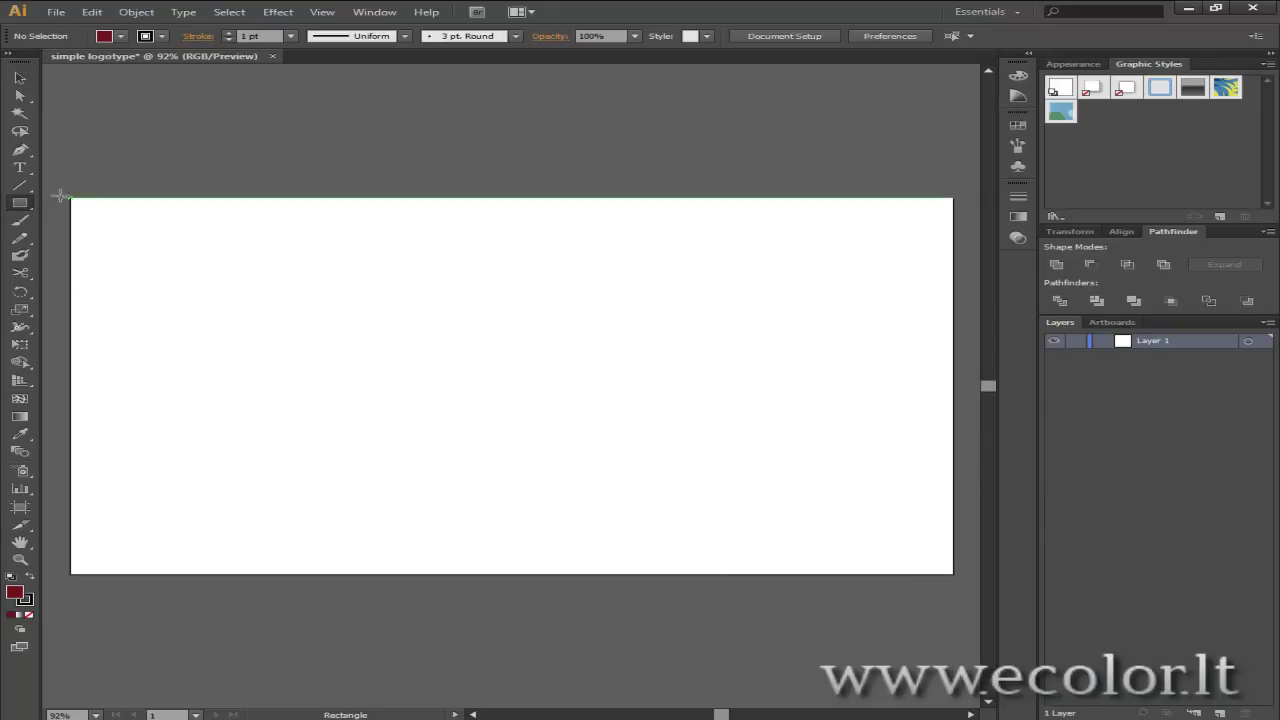
{"action": "left_click_drag", "start_coordinate": [54, 187], "coordinate": [826, 590]}
{"action": "left_click_drag", "start_coordinate": [735, 716], "coordinate": [725, 716]}
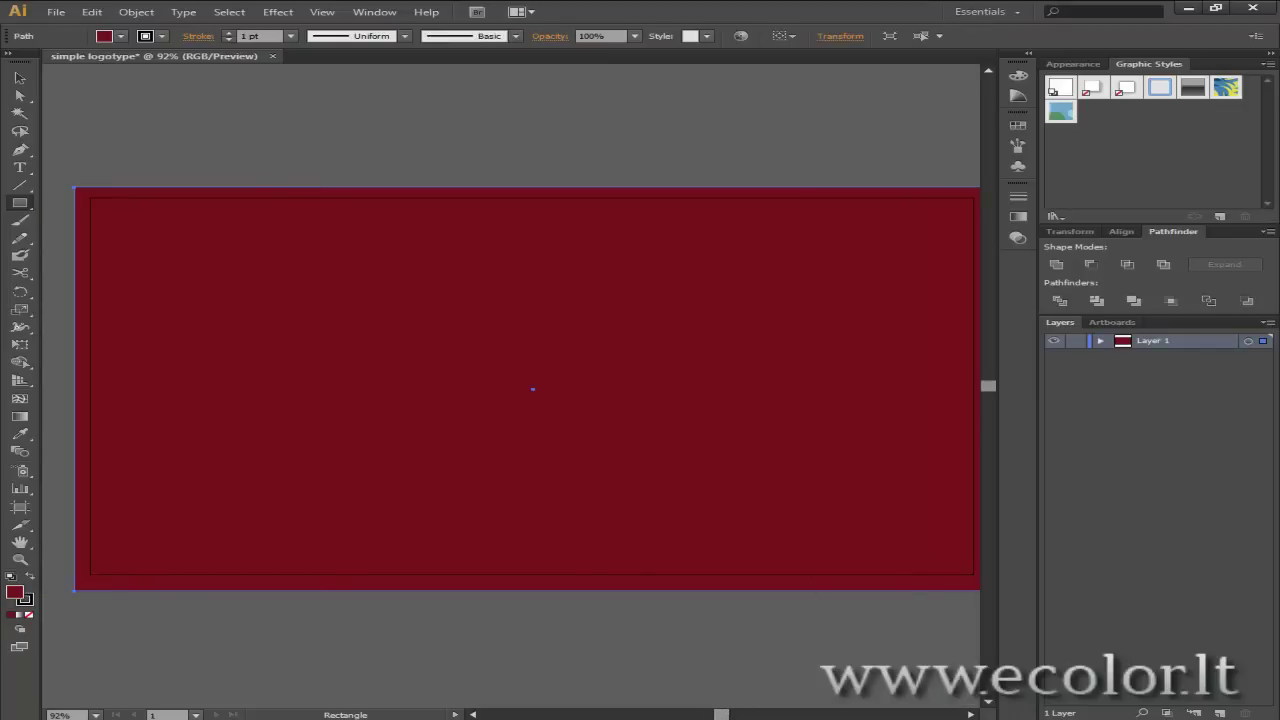
{"action": "left_click", "coordinate": [19, 78]}
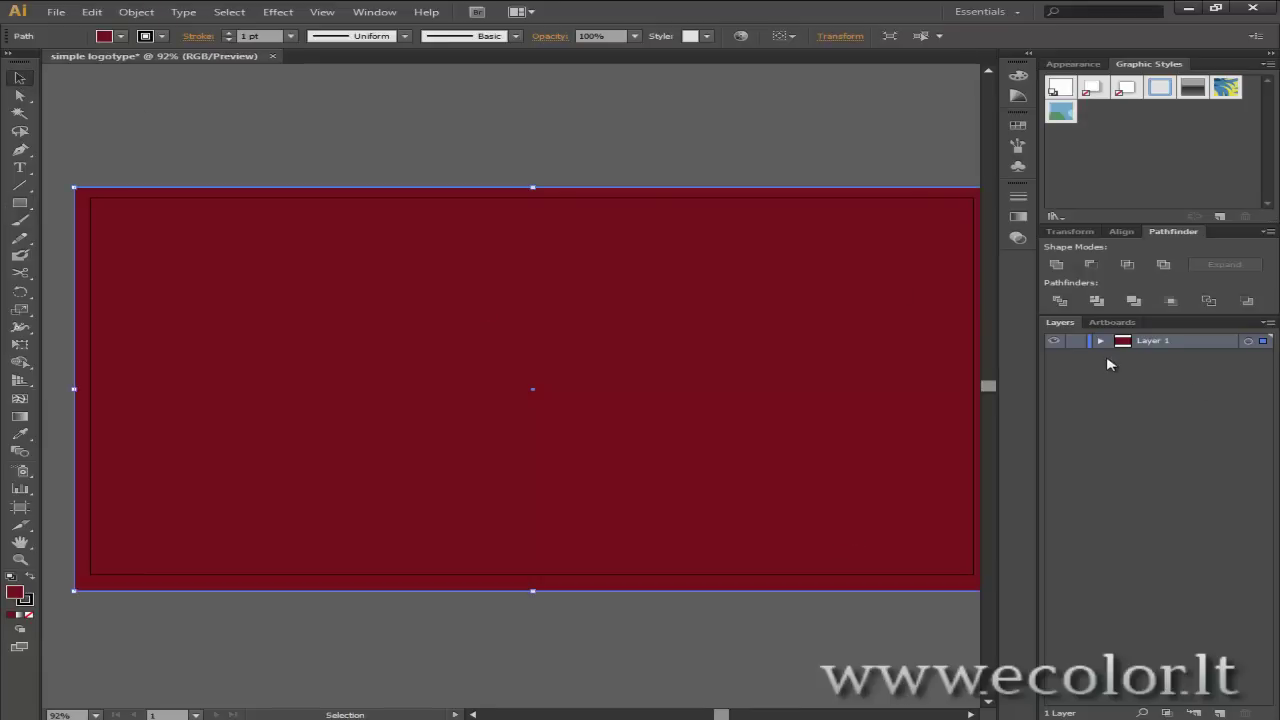
{"action": "left_click", "coordinate": [1074, 341]}
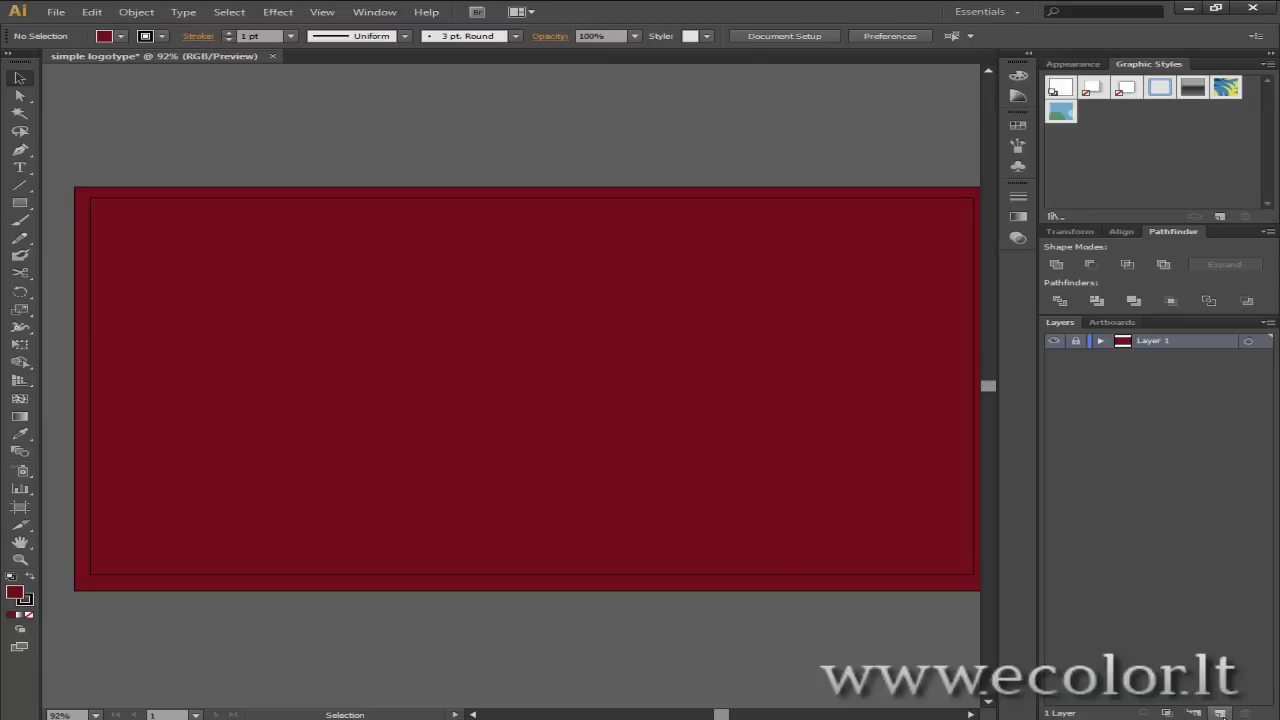
{"action": "left_click", "coordinate": [1219, 713]}
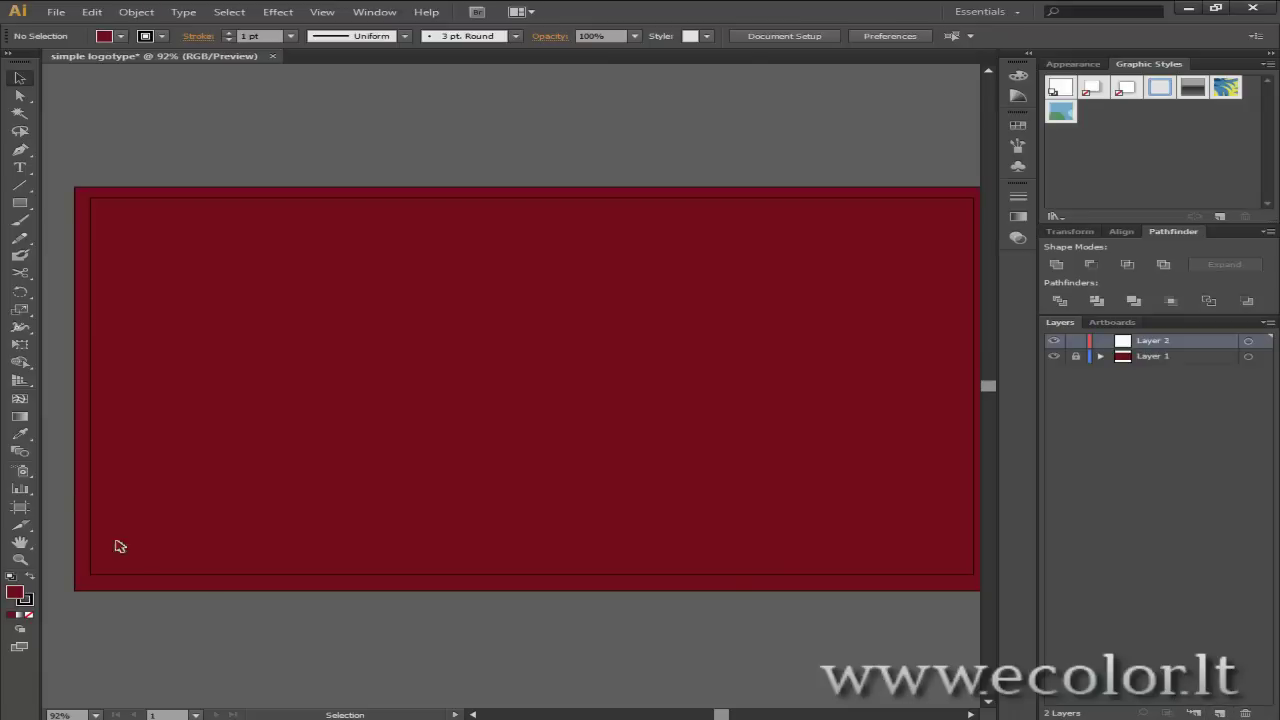
Type the word 'ecolor' on the artboard and select it.
{"action": "left_click", "coordinate": [20, 167]}
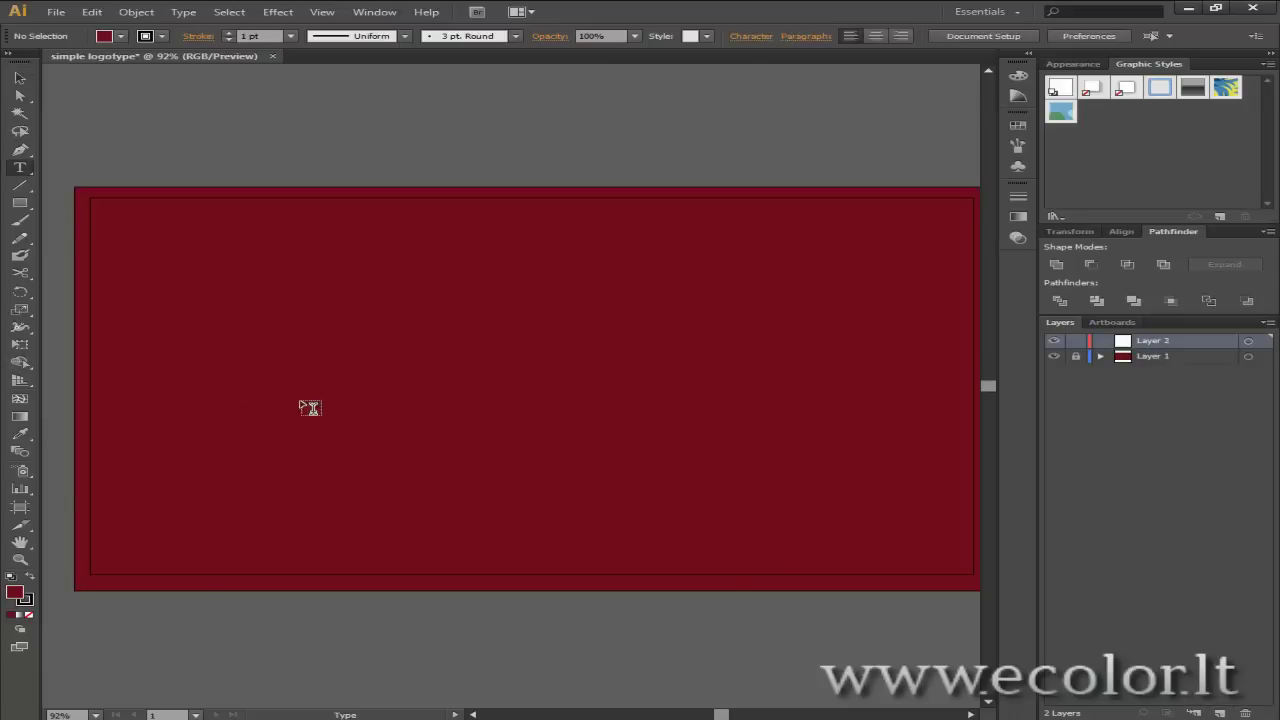
{"action": "left_click", "coordinate": [280, 352]}
{"action": "type", "text": "ecolor"}
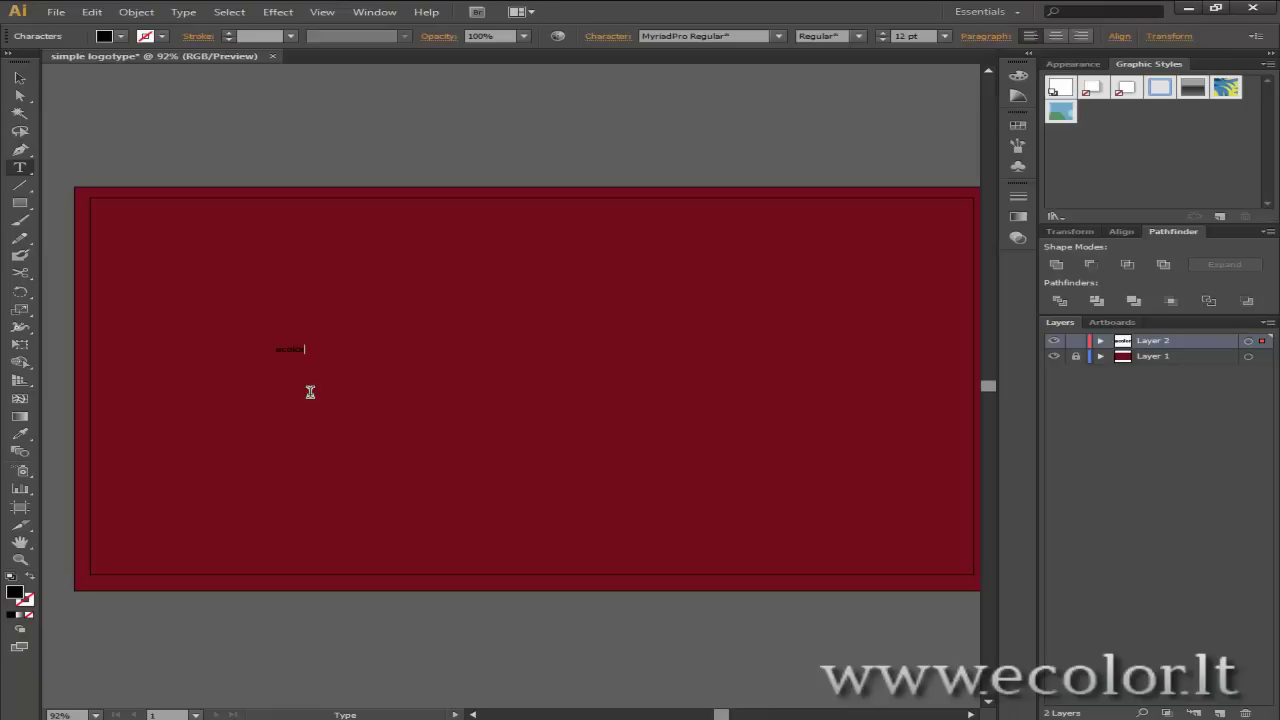
{"action": "key", "text": "Escape"}
{"action": "double_click", "coordinate": [289, 349]}
Make the ecolor text white at 160 pt and move it to the artboard centre.
{"action": "left_click", "coordinate": [120, 36]}
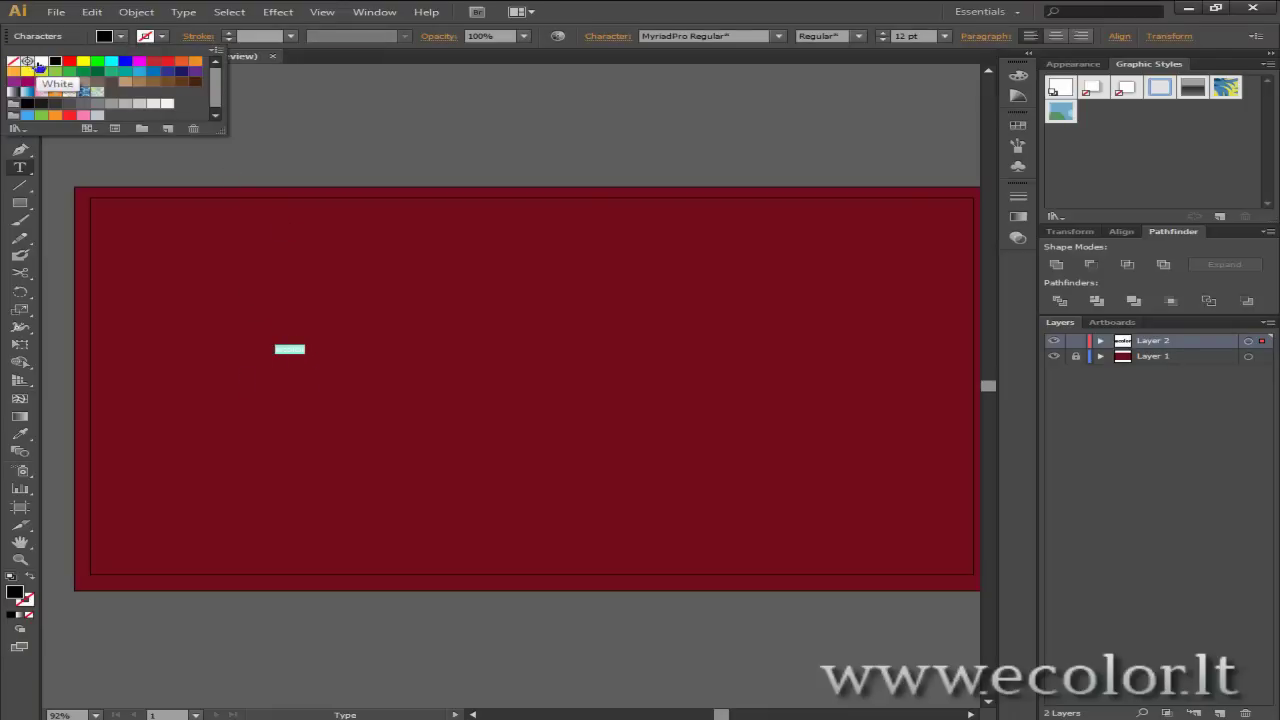
{"action": "left_click", "coordinate": [41, 61]}
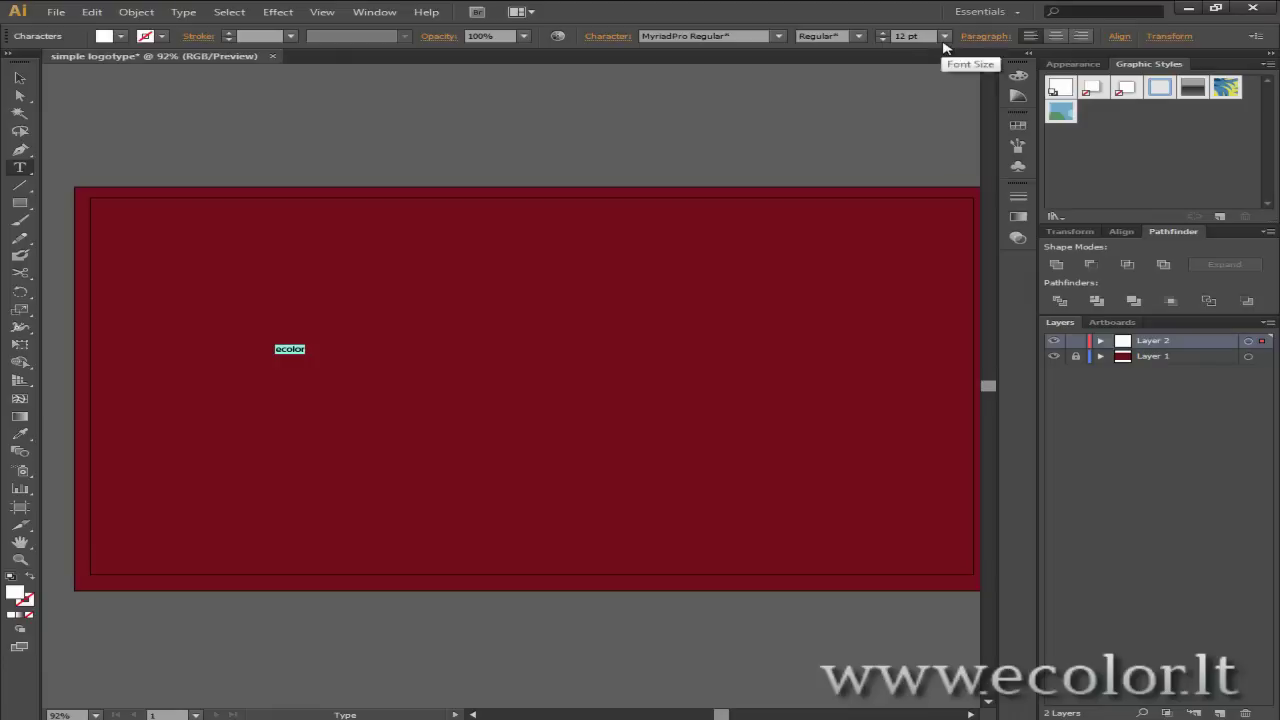
{"action": "left_click", "coordinate": [944, 36]}
{"action": "left_click", "coordinate": [970, 303]}
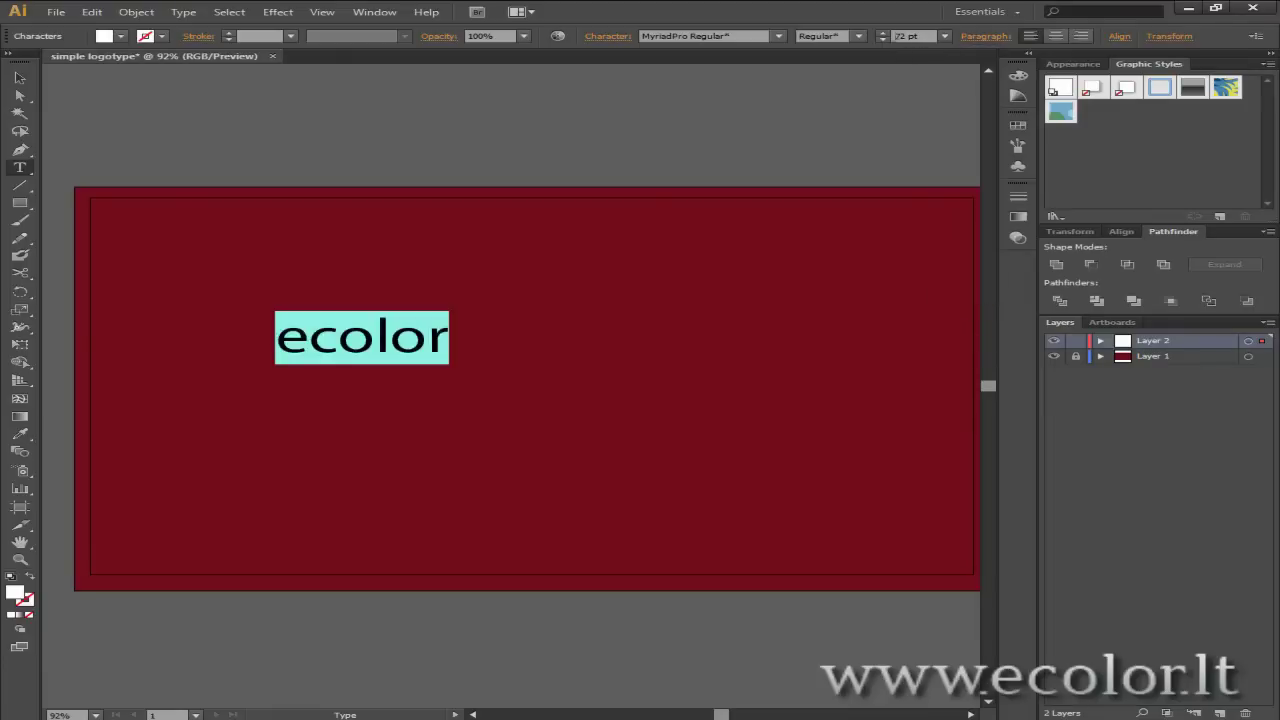
{"action": "left_click", "coordinate": [903, 36]}
{"action": "type", "text": "160"}
{"action": "left_click", "coordinate": [19, 78]}
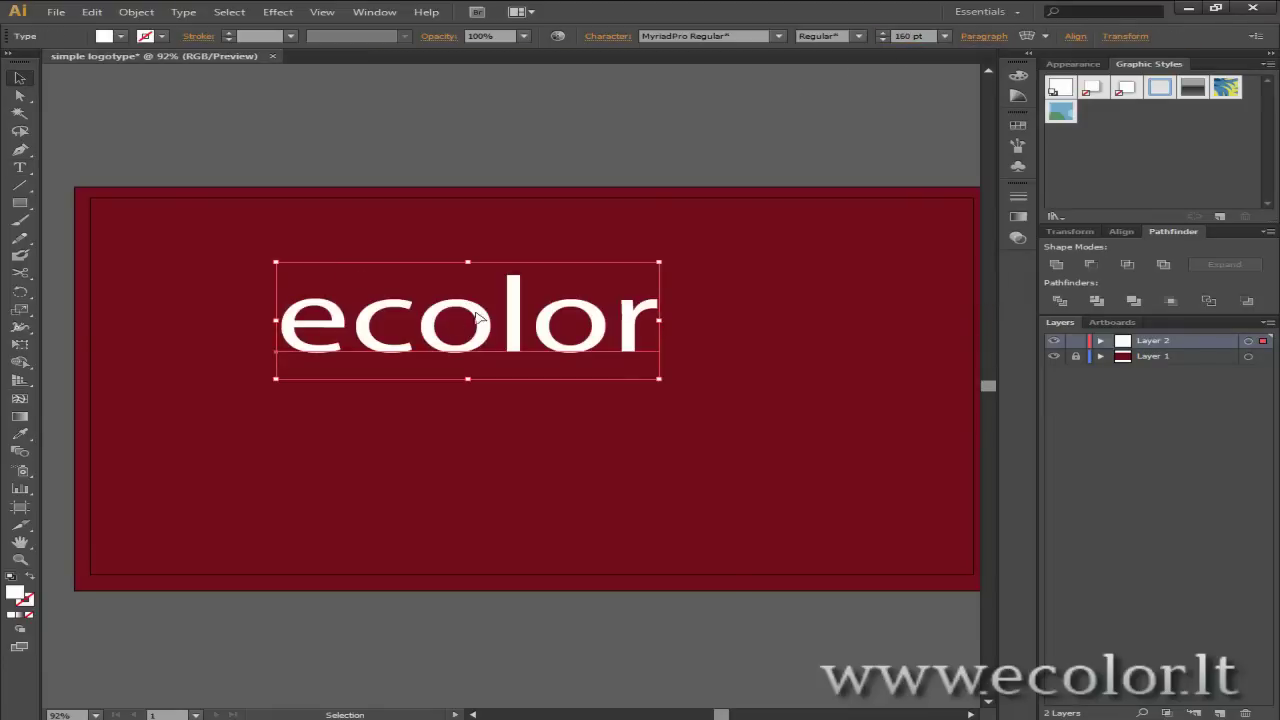
{"action": "left_click_drag", "start_coordinate": [478, 318], "coordinate": [548, 371]}
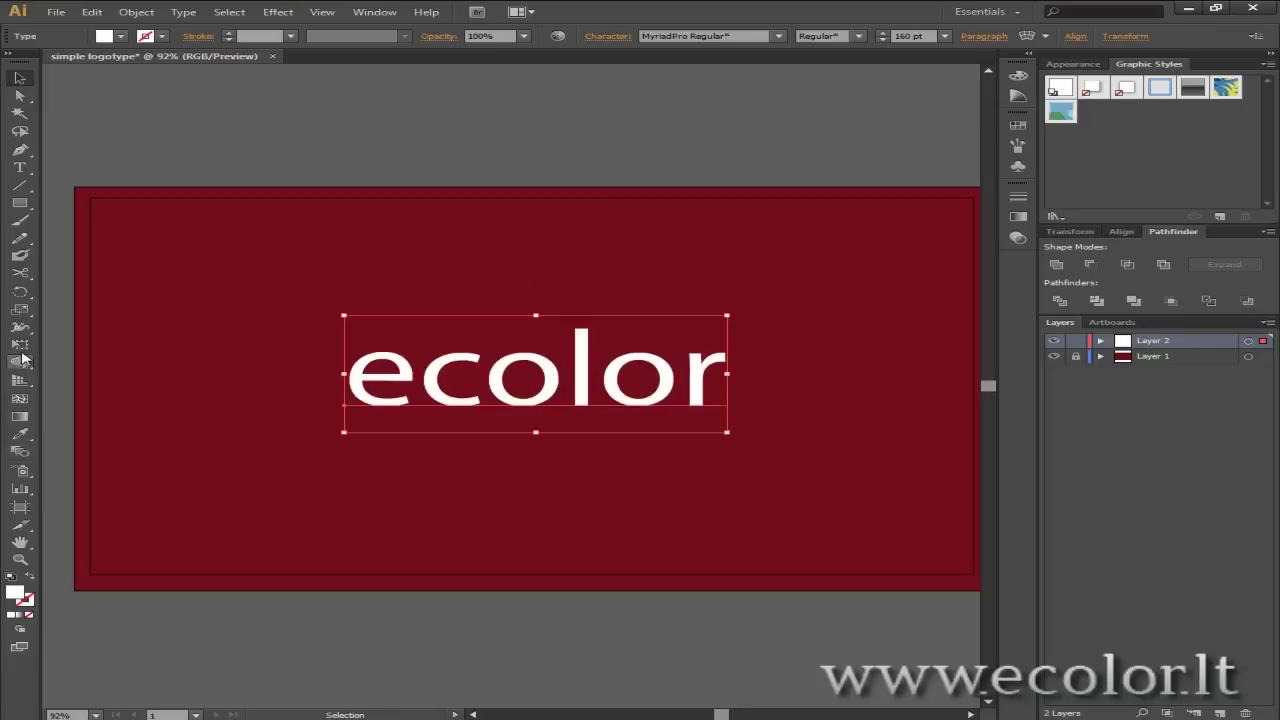
Change the whole ecolor text to the Harabara font.
{"action": "left_click", "coordinate": [19, 167]}
{"action": "left_click", "coordinate": [625, 380]}
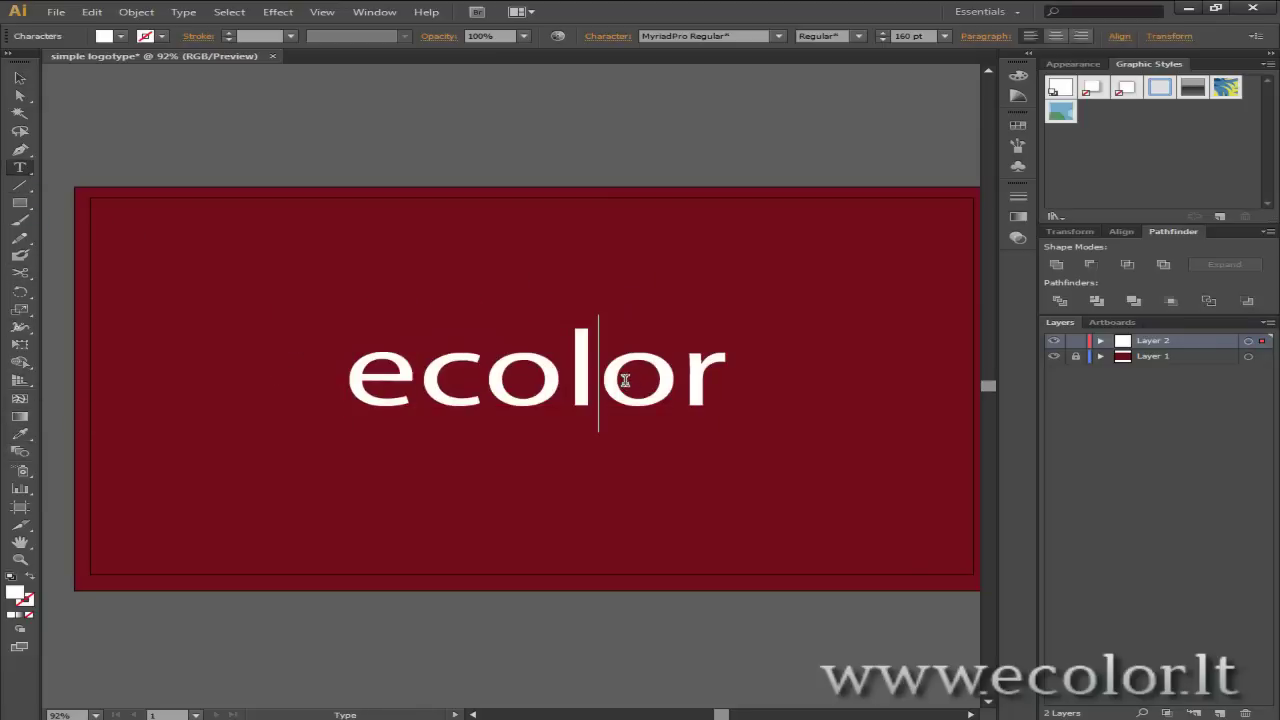
{"action": "key", "text": "ctrl+a"}
{"action": "left_click", "coordinate": [733, 38]}
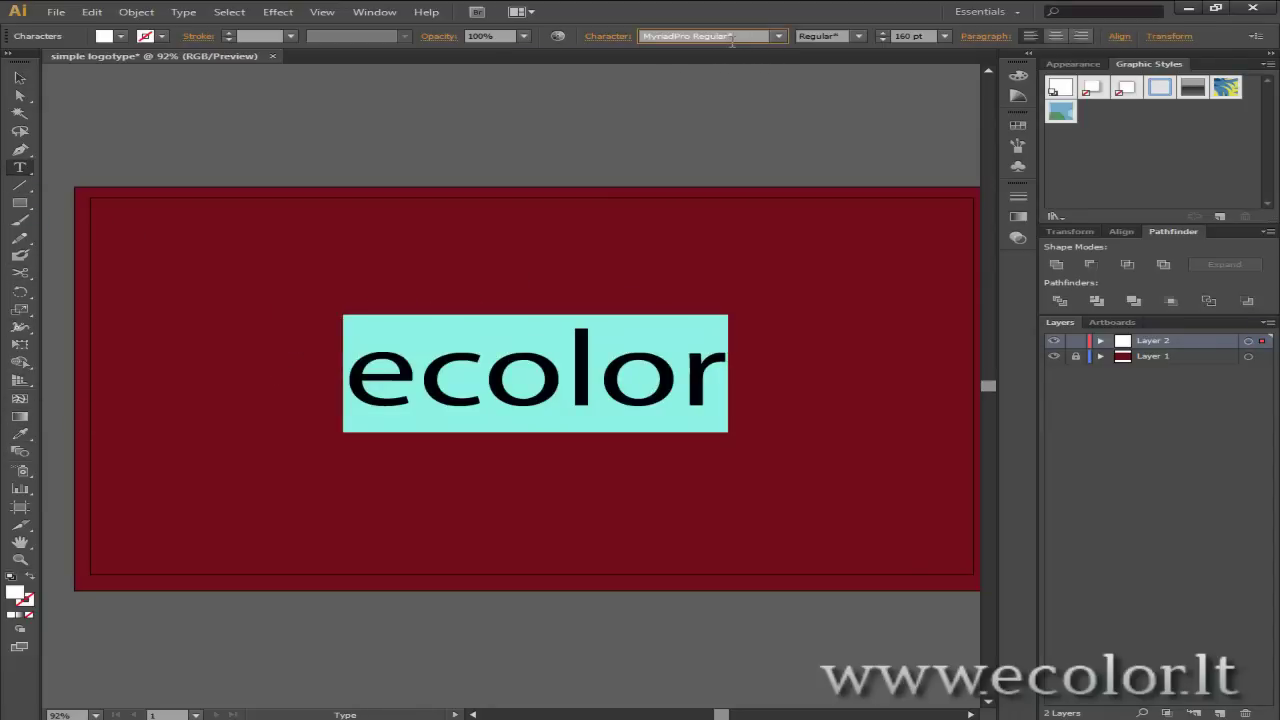
{"action": "type", "text": "Harabara"}
{"action": "key", "text": "Return"}
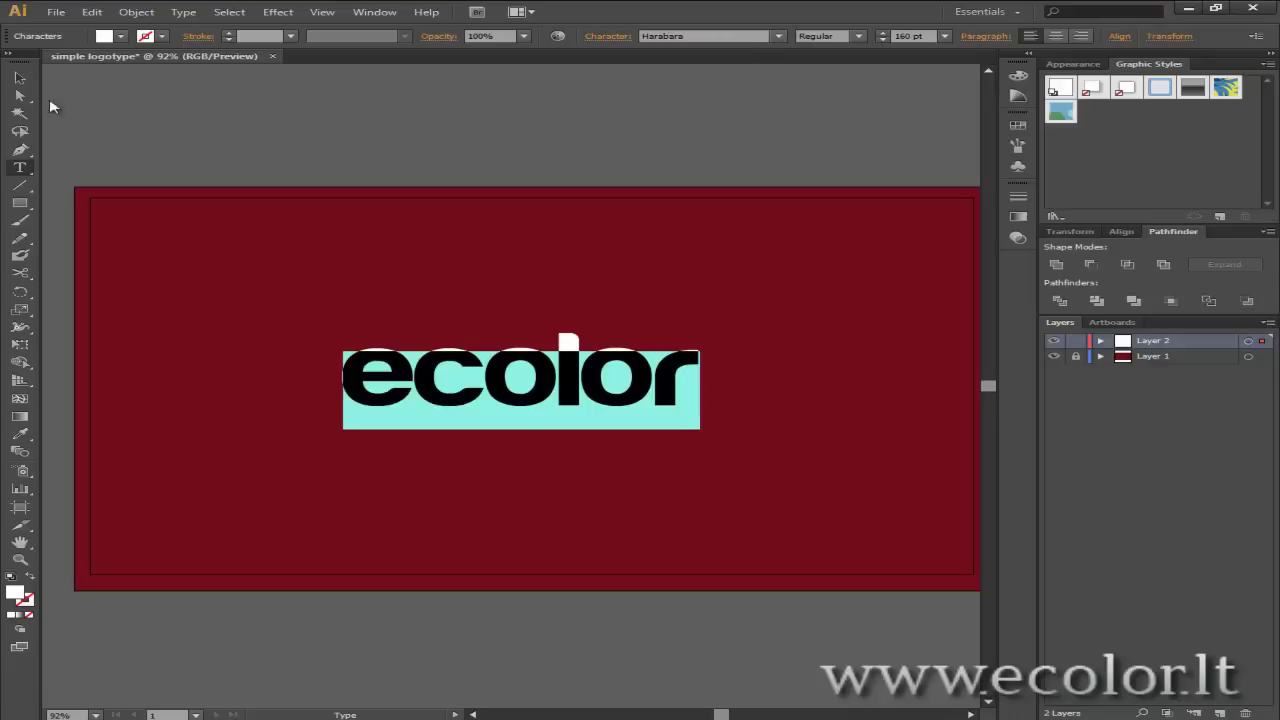
Shift the ecolor word slightly up and right, then nudge it down.
{"action": "left_click", "coordinate": [19, 78]}
{"action": "left_click_drag", "start_coordinate": [597, 427], "coordinate": [613, 419]}
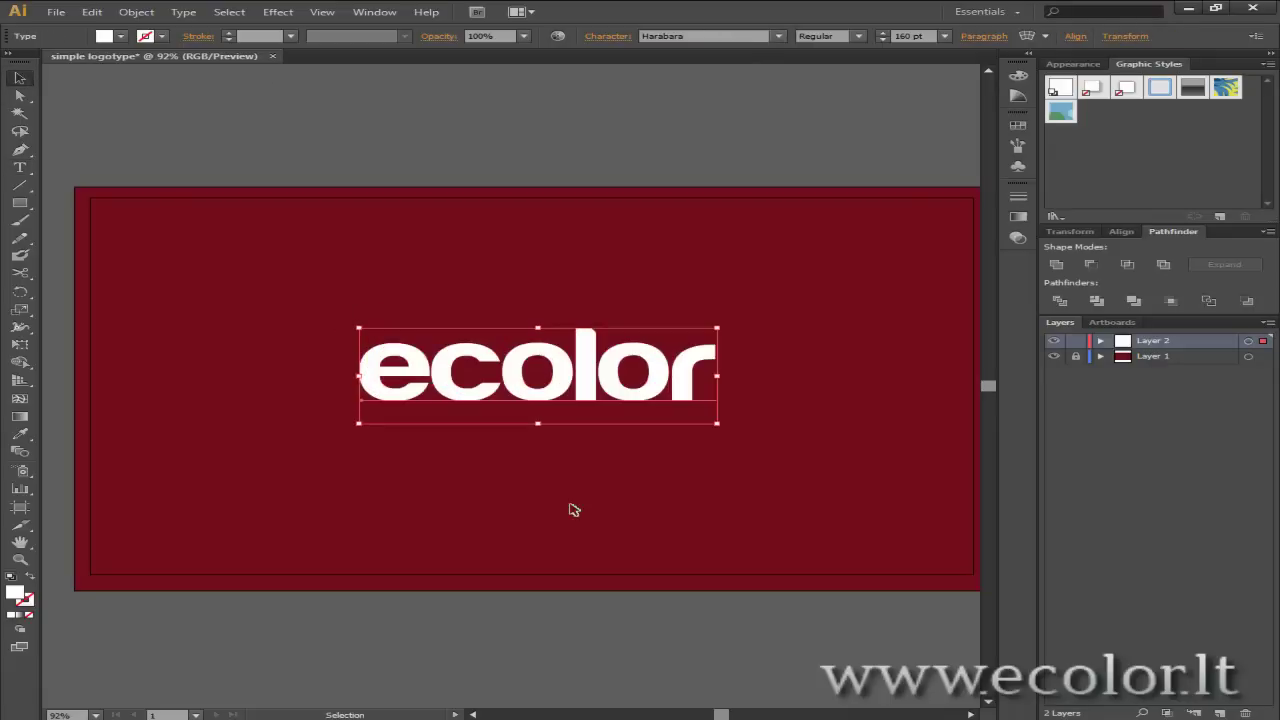
{"action": "left_click", "coordinate": [530, 487]}
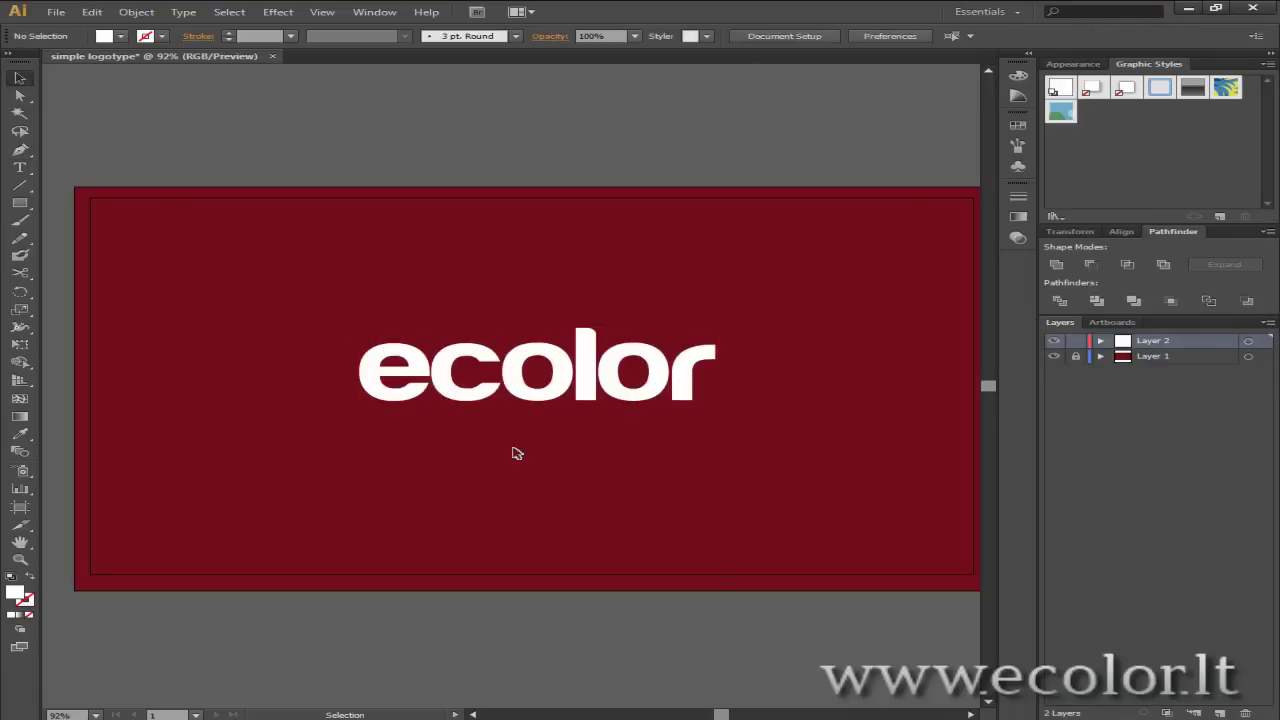
{"action": "left_click", "coordinate": [478, 378]}
{"action": "key", "text": "Down"}
{"action": "key", "text": "Down"}
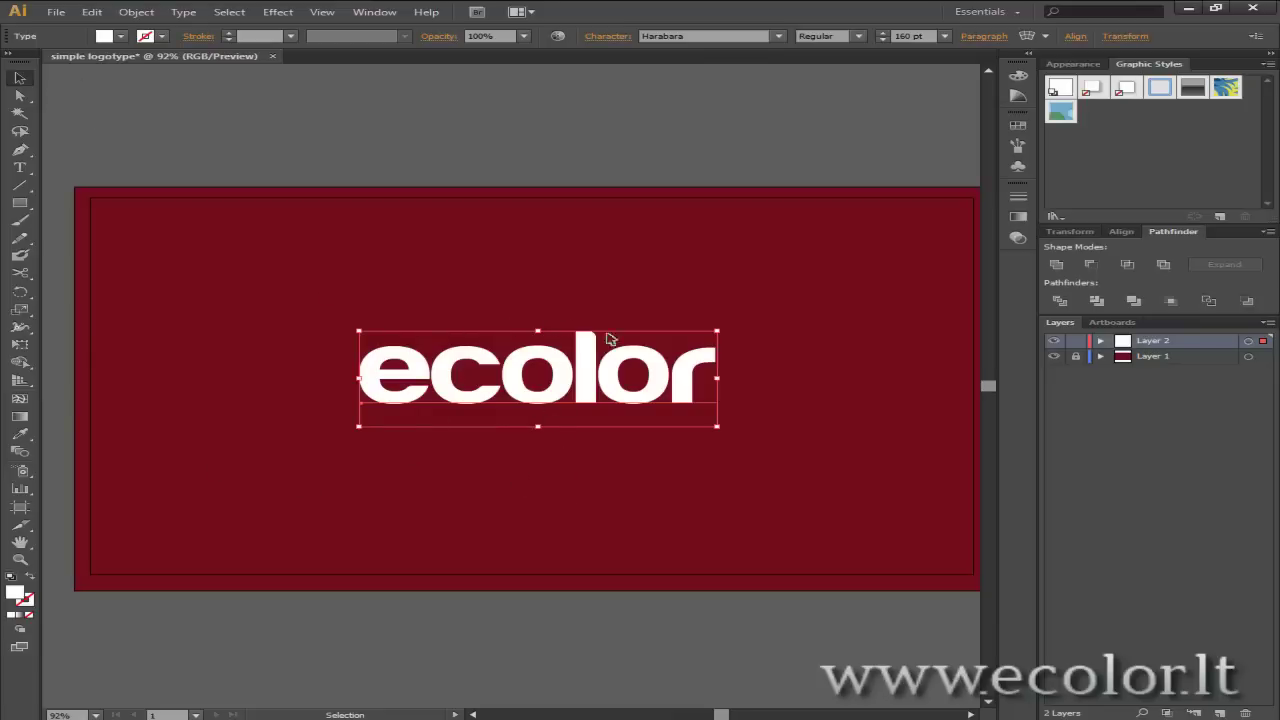
Set the ecolor tracking to 100 in the Character panel and shift the word slightly left.
{"action": "left_click", "coordinate": [607, 36]}
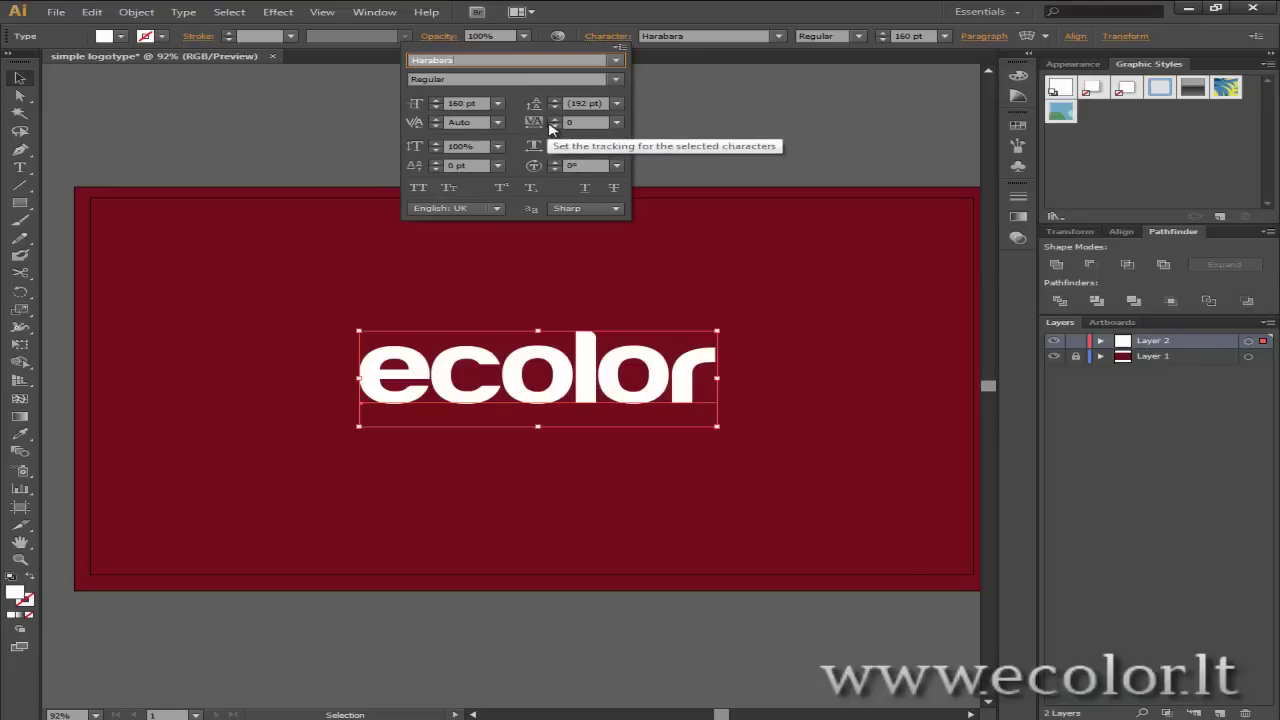
{"action": "left_click", "coordinate": [616, 122]}
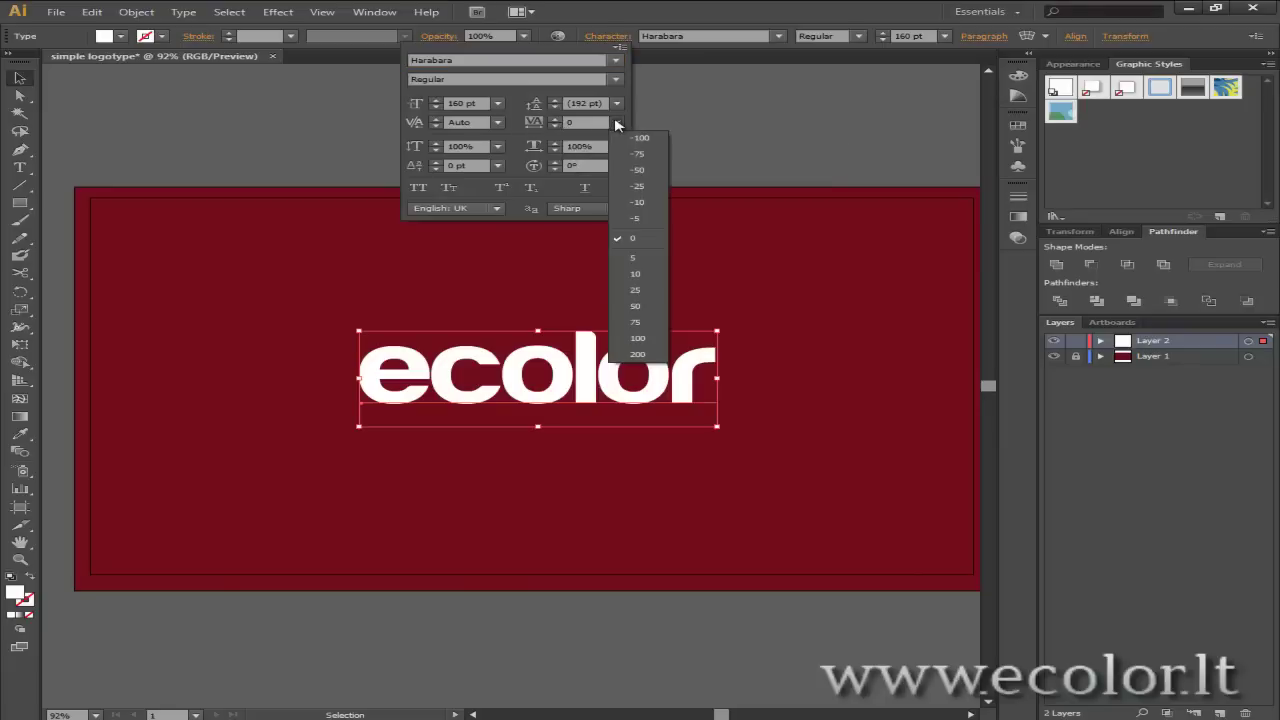
{"action": "left_click", "coordinate": [645, 340]}
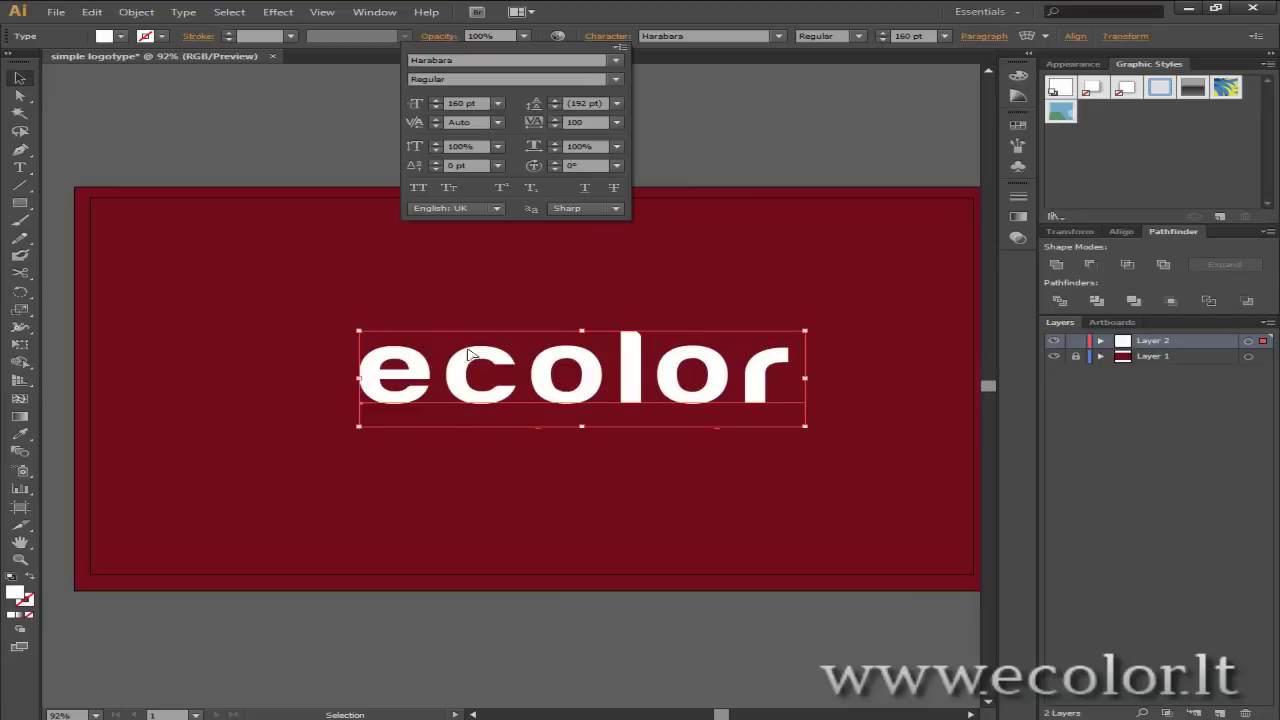
{"action": "left_click", "coordinate": [745, 105]}
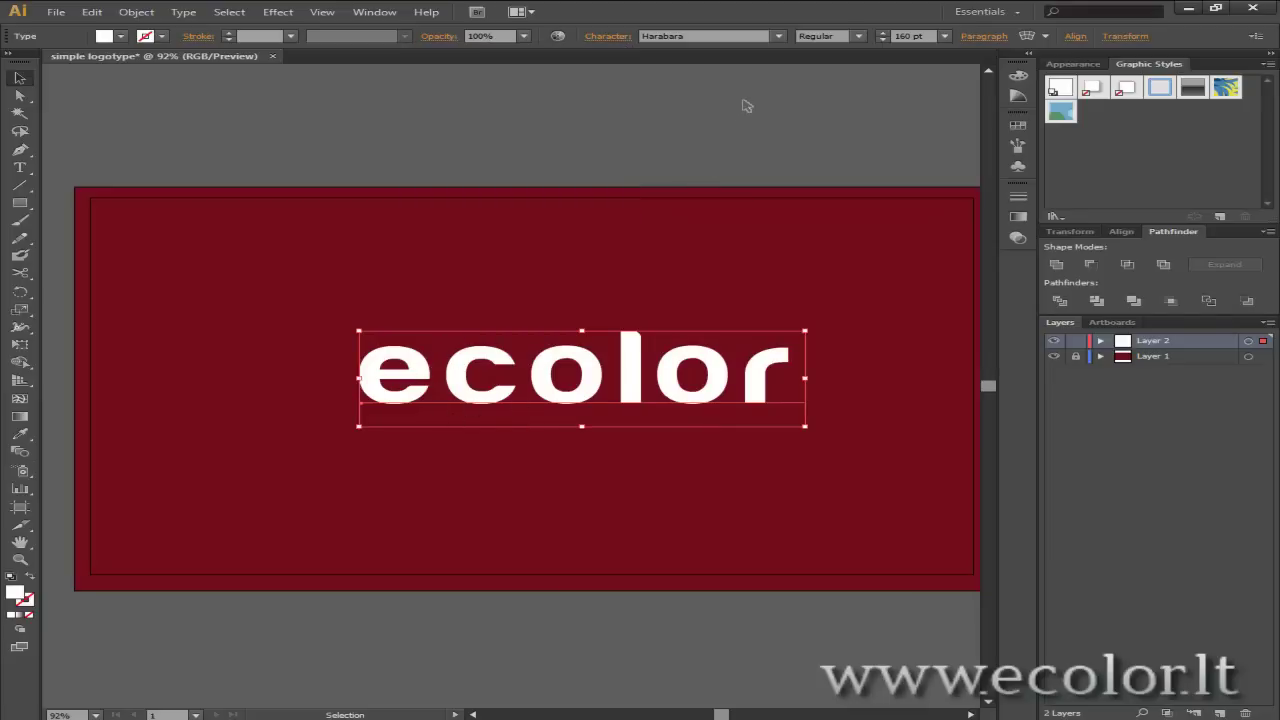
{"action": "left_click_drag", "start_coordinate": [540, 390], "coordinate": [527, 390]}
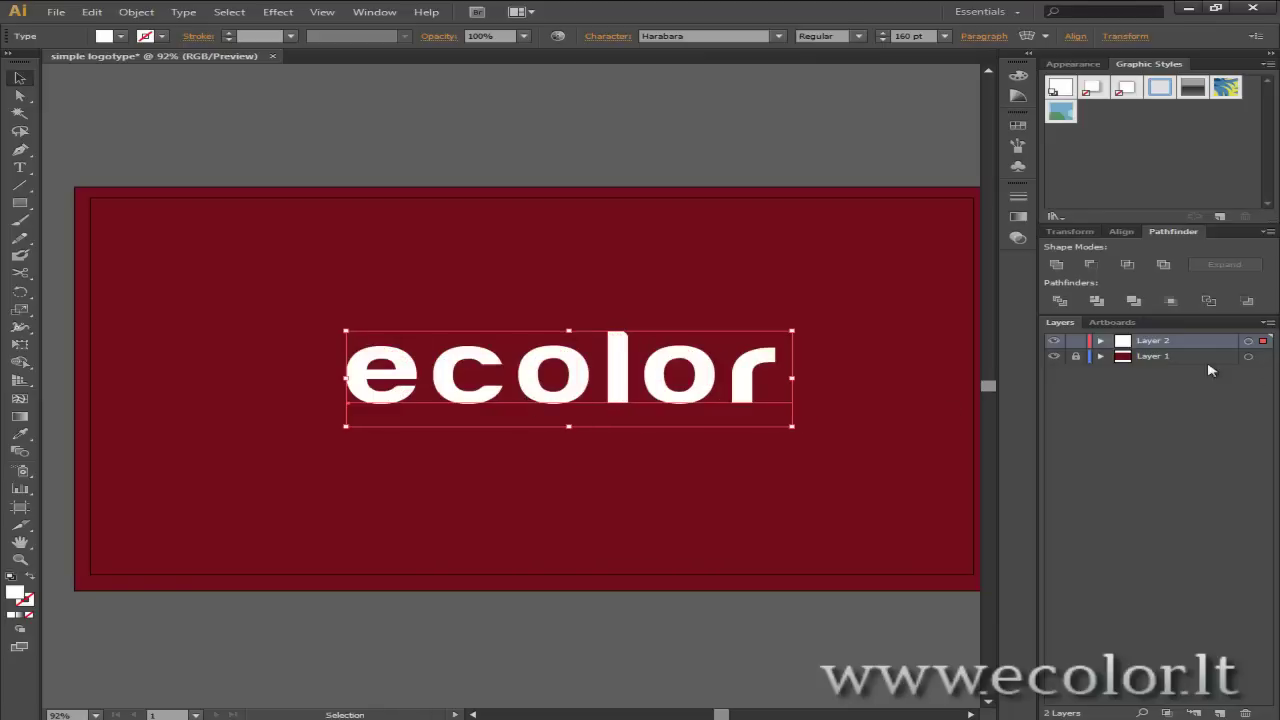
Add Layer 3 and draw a white ellipse over the letter e.
{"action": "left_click", "coordinate": [22, 205]}
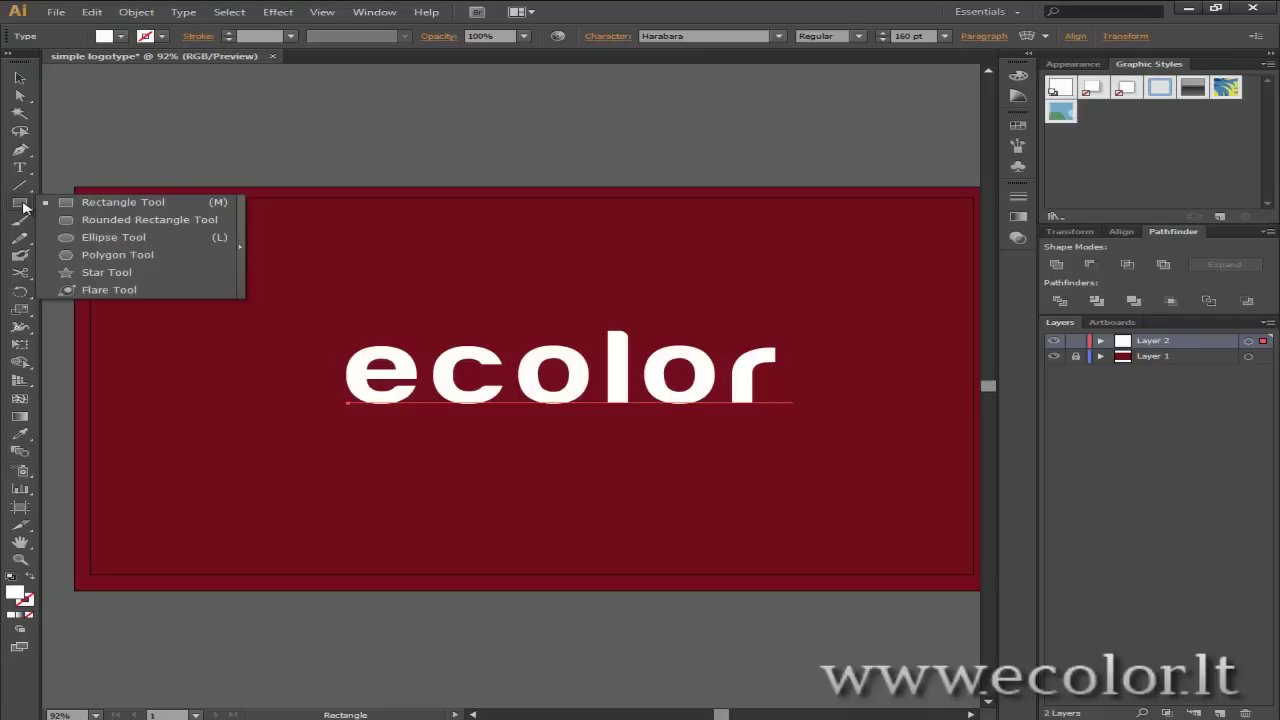
{"action": "left_click", "coordinate": [143, 240]}
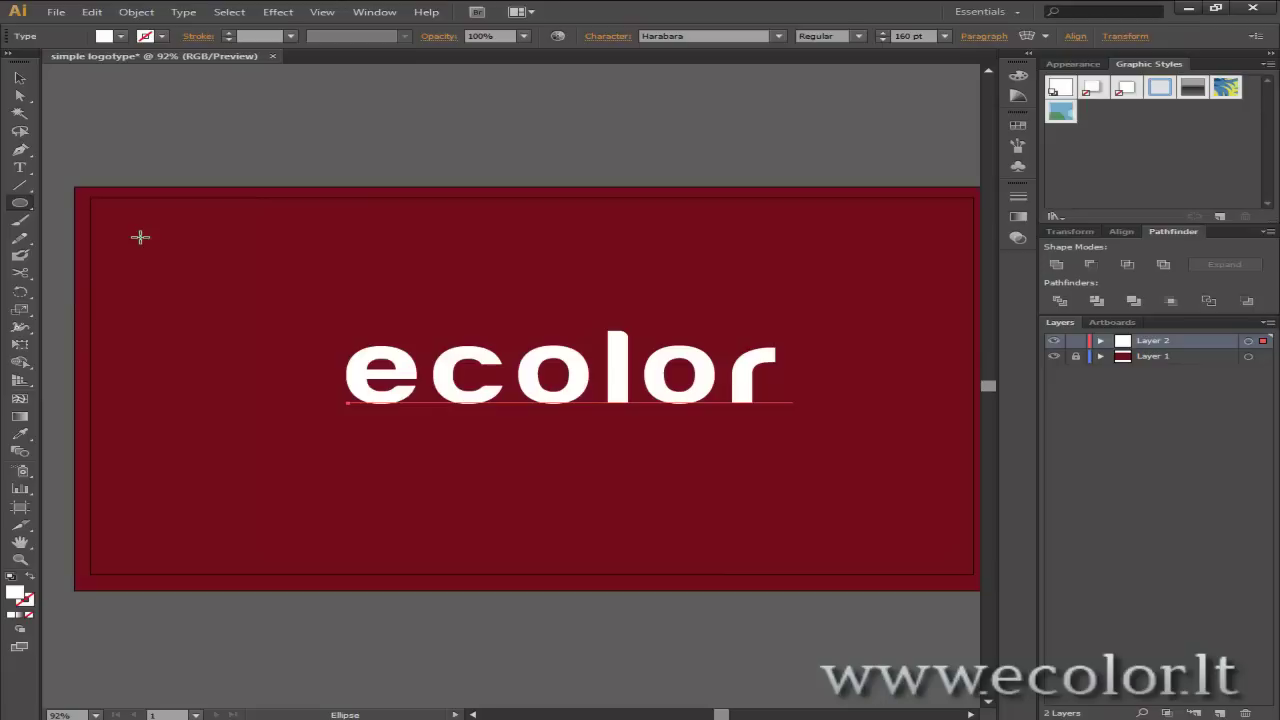
{"action": "left_click", "coordinate": [20, 205]}
{"action": "left_click", "coordinate": [117, 240]}
{"action": "left_click", "coordinate": [1220, 713]}
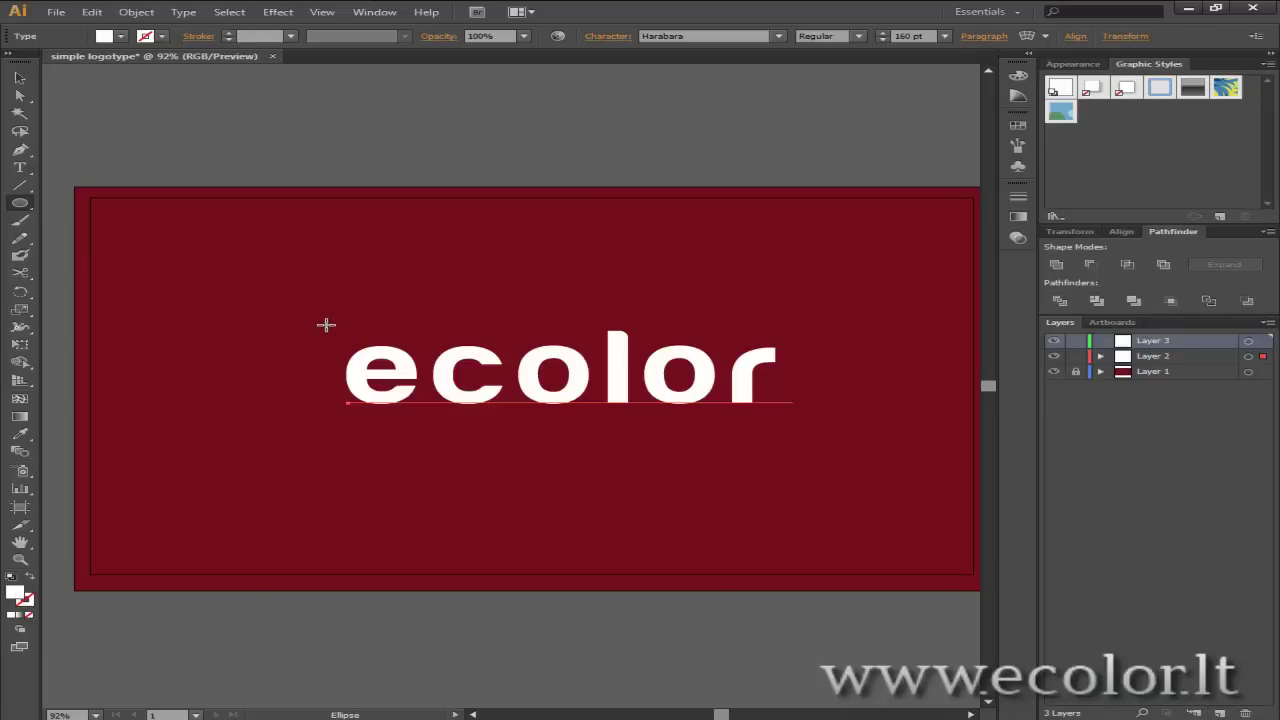
{"action": "left_click_drag", "start_coordinate": [322, 329], "coordinate": [441, 417]}
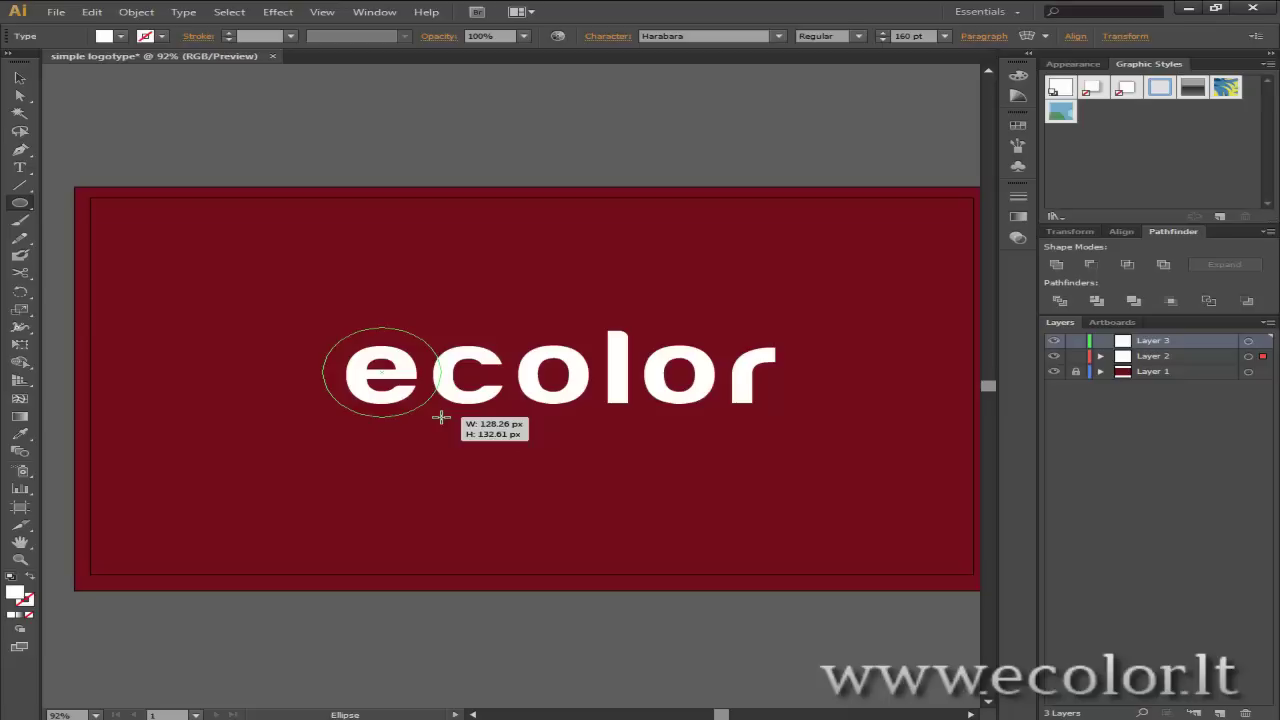
{"action": "left_click_drag", "start_coordinate": [441, 417], "coordinate": [441, 417]}
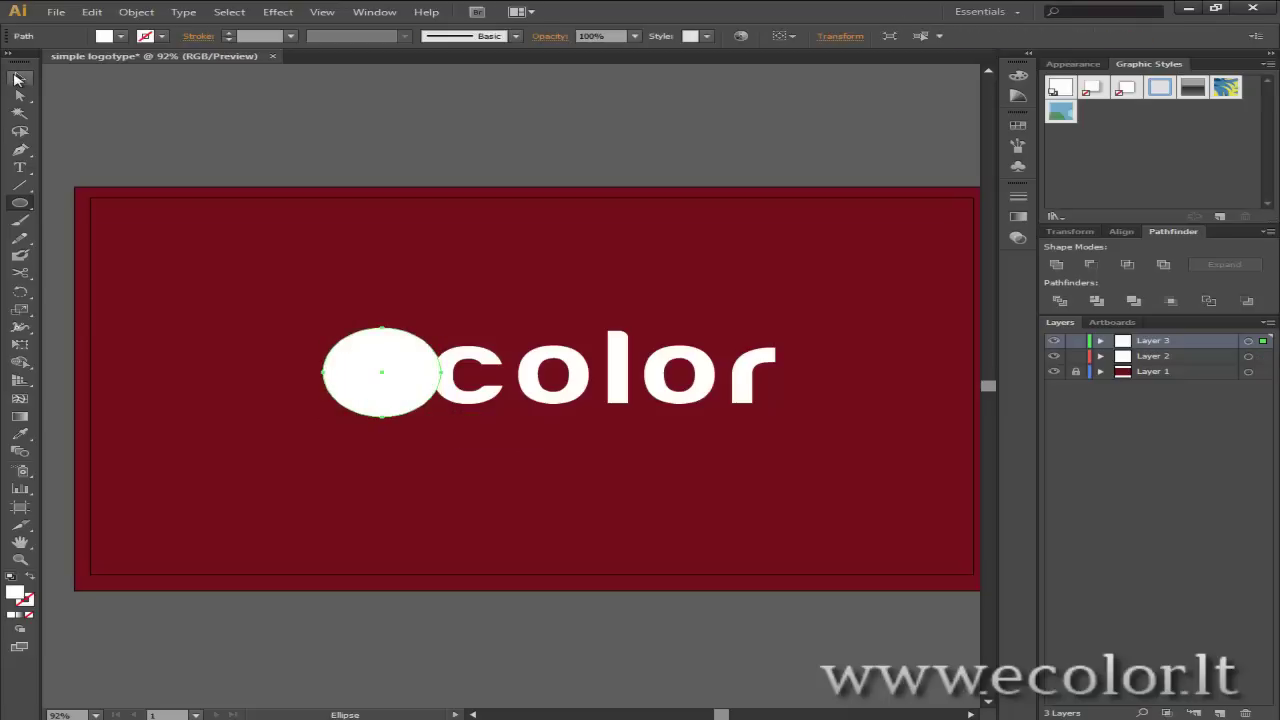
Resize the circle to about 129 × 132 px so it fits around the e.
{"action": "left_click", "coordinate": [15, 78]}
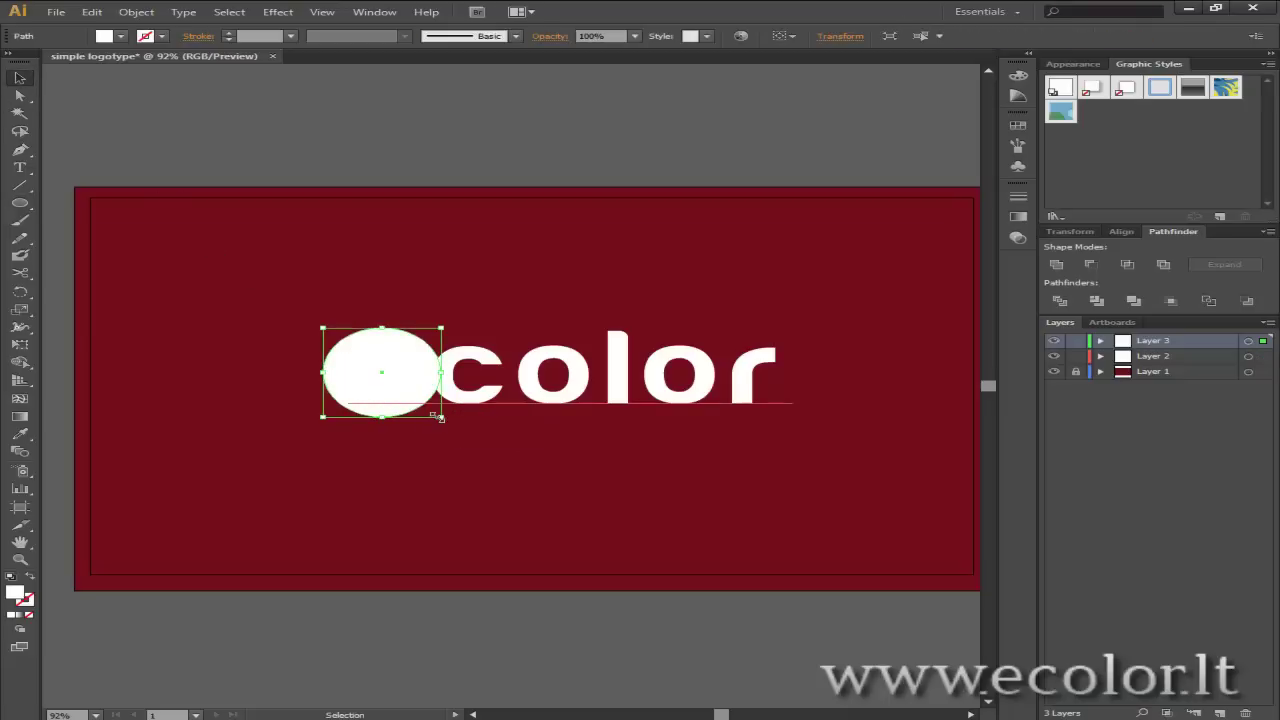
{"action": "left_click_drag", "start_coordinate": [441, 418], "coordinate": [443, 414]}
{"action": "left_click", "coordinate": [440, 412]}
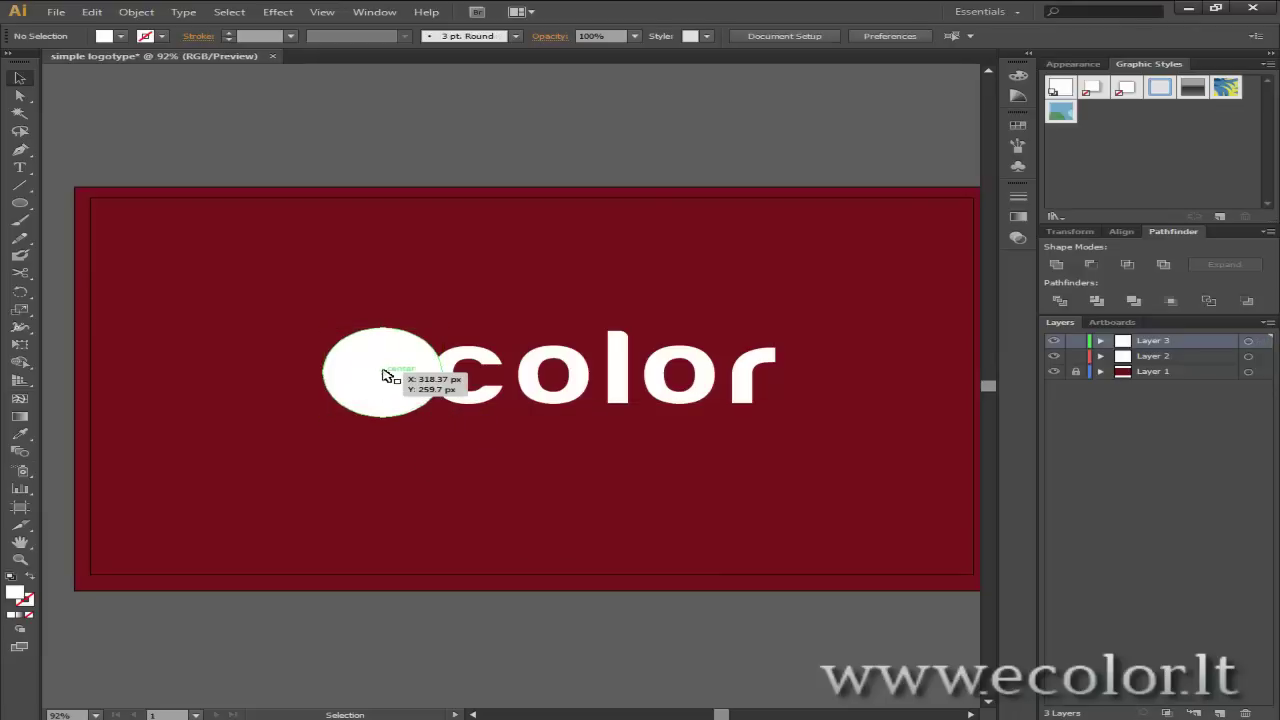
{"action": "left_click", "coordinate": [404, 395]}
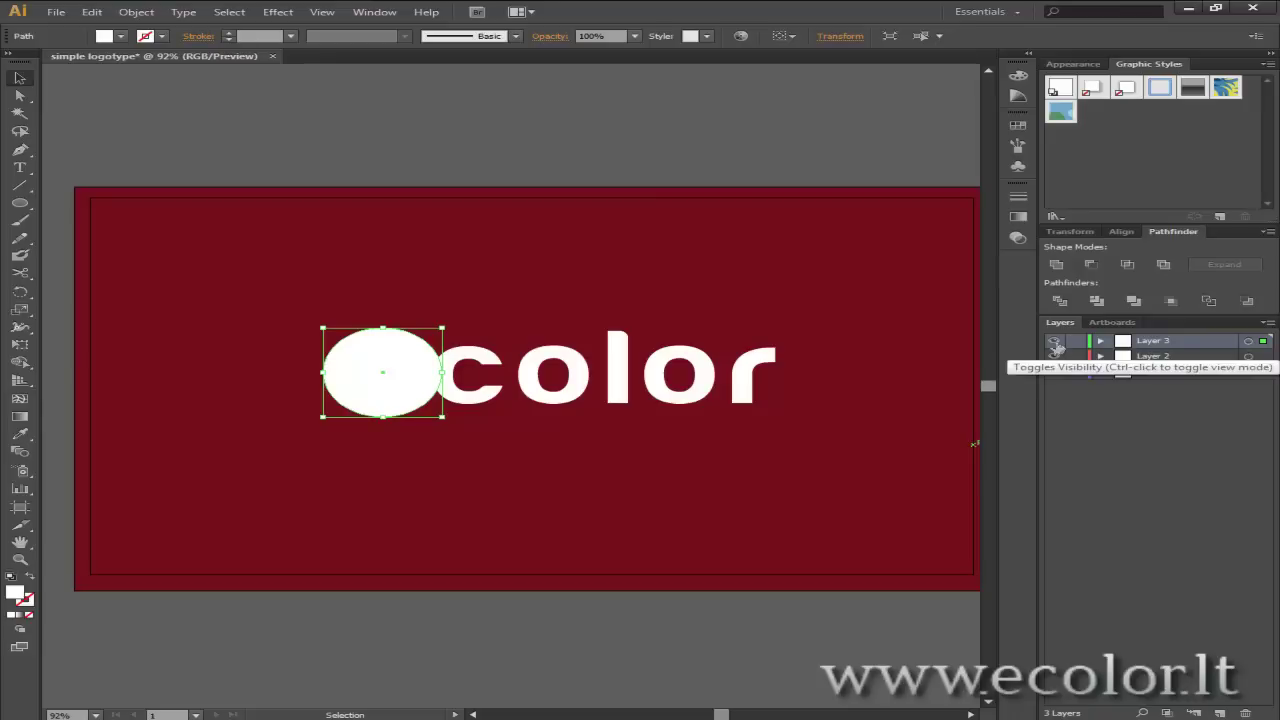
Hide Layer 3 and expand the ecolor text on Layer 2 into outlines with Object > Expand.
{"action": "left_click", "coordinate": [1054, 341]}
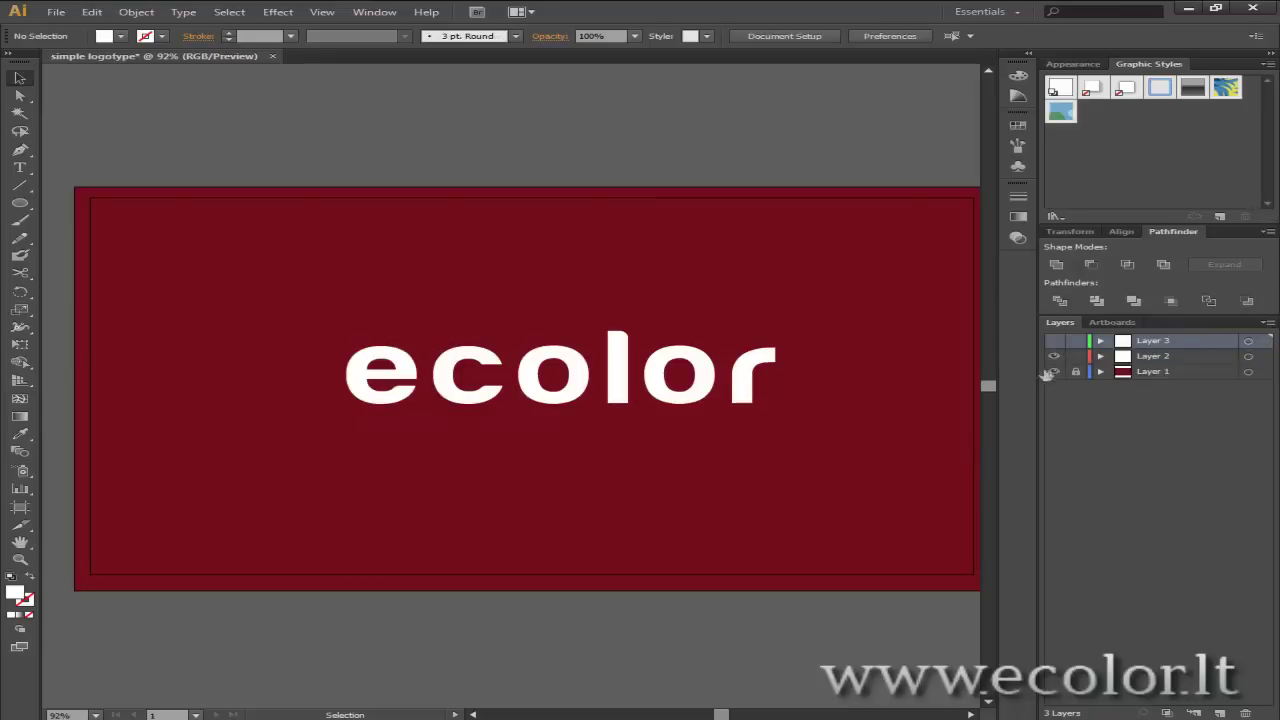
{"action": "left_click", "coordinate": [1170, 356]}
{"action": "left_click", "coordinate": [608, 386]}
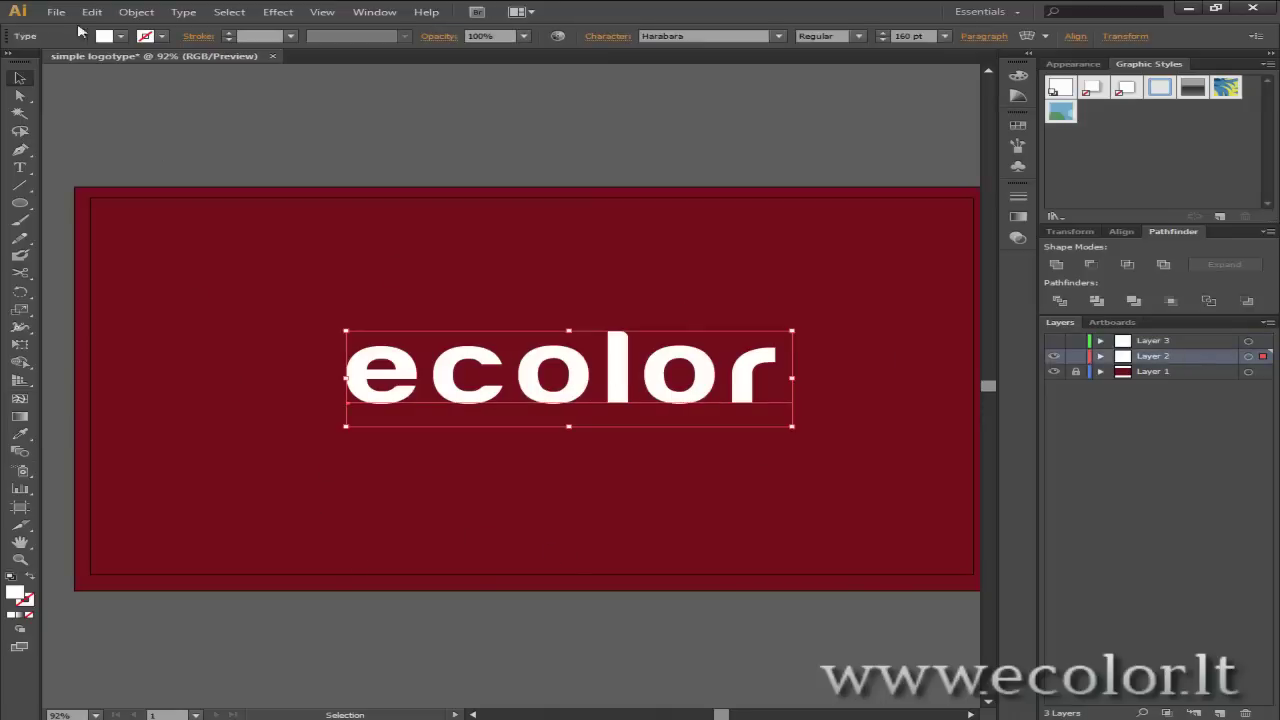
{"action": "left_click", "coordinate": [136, 12]}
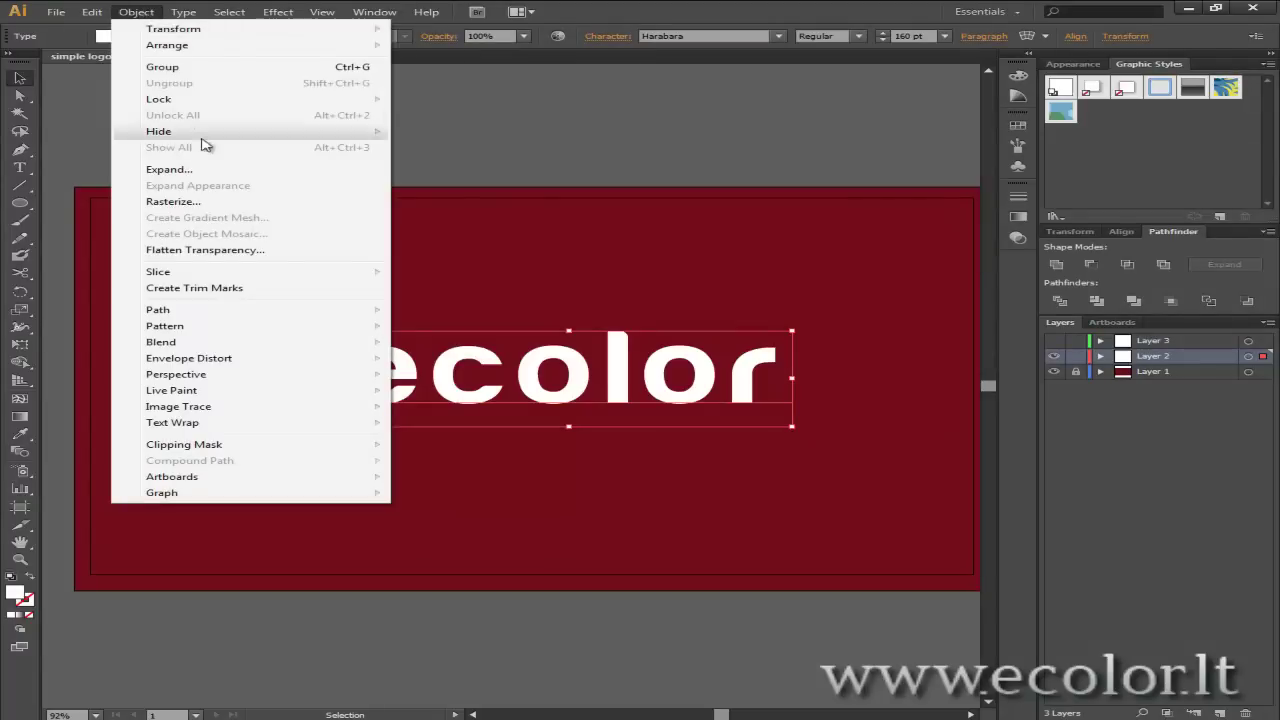
{"action": "left_click", "coordinate": [170, 169]}
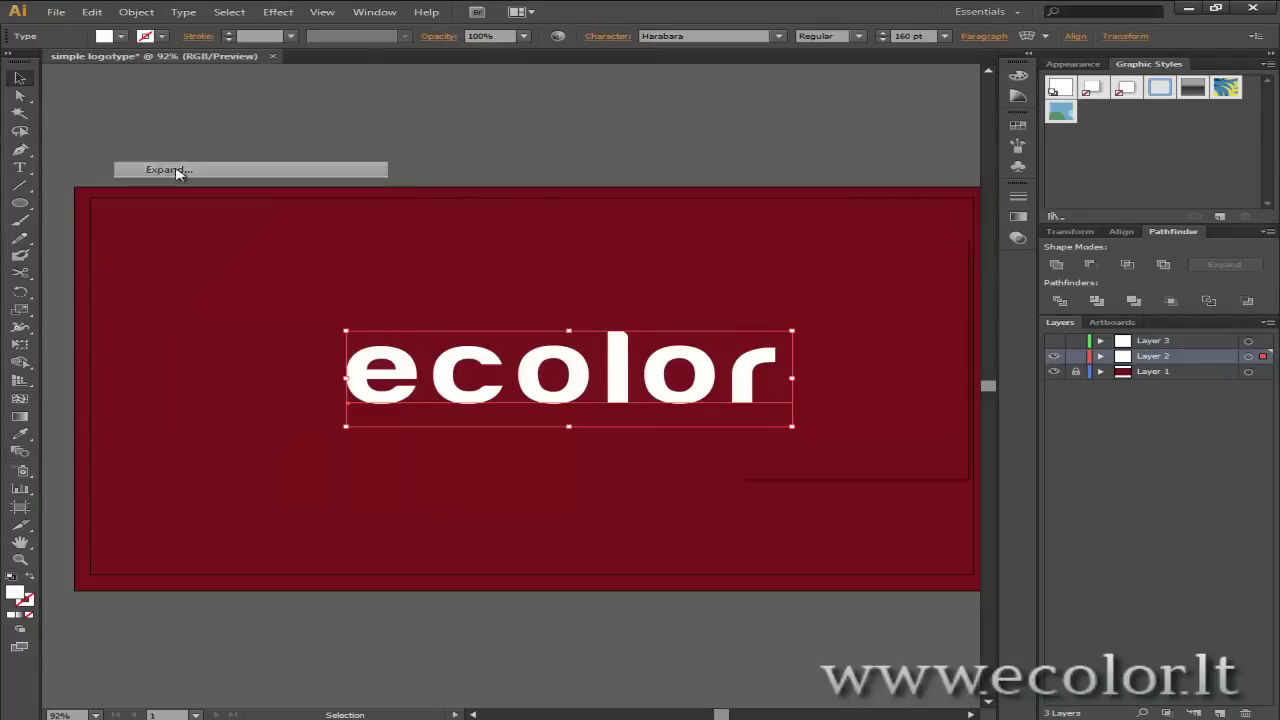
{"action": "left_click", "coordinate": [806, 451]}
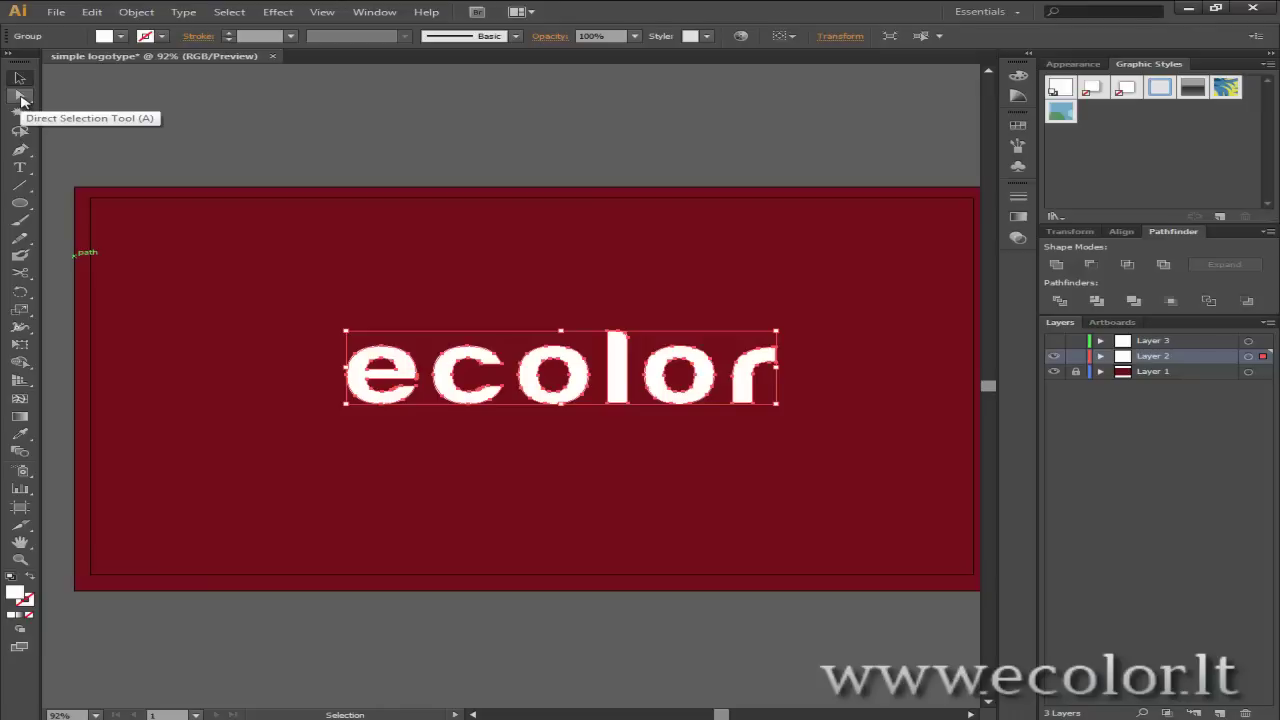
Select the letter e alone and fill it with the background red via the Eyedropper.
{"action": "left_click", "coordinate": [20, 96]}
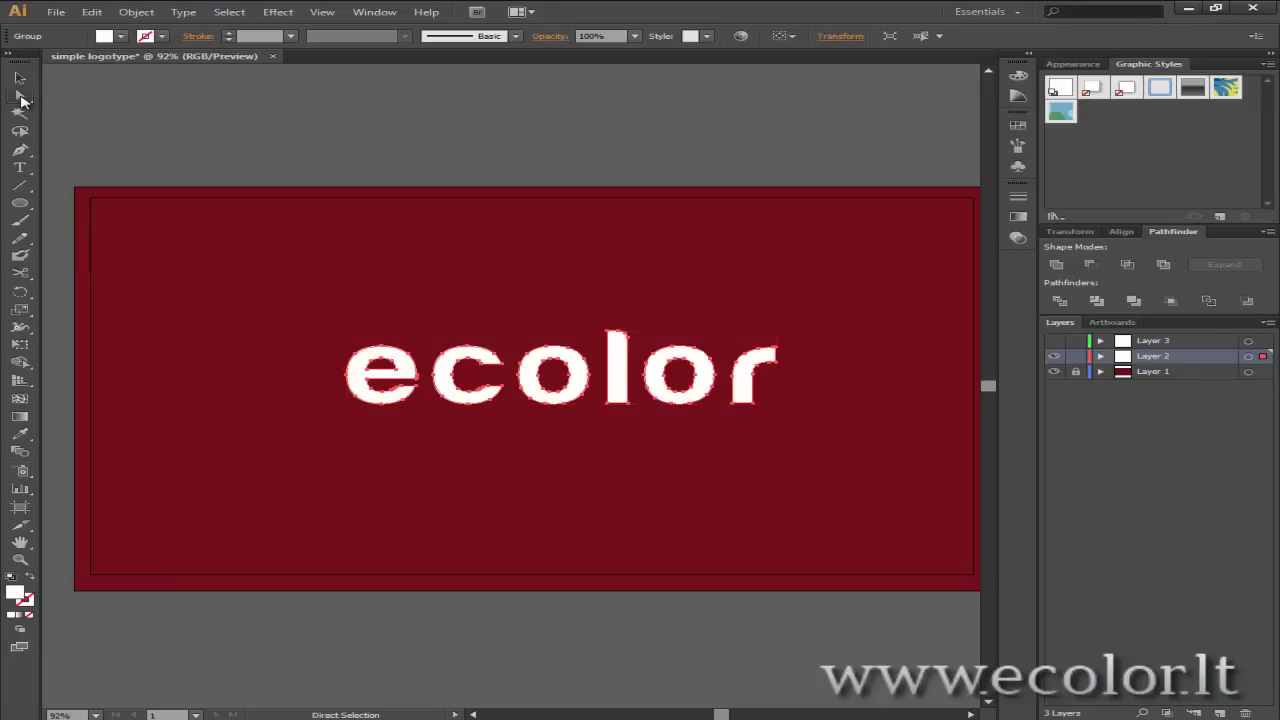
{"action": "left_click", "coordinate": [267, 303]}
{"action": "left_click_drag", "start_coordinate": [218, 271], "coordinate": [428, 441]}
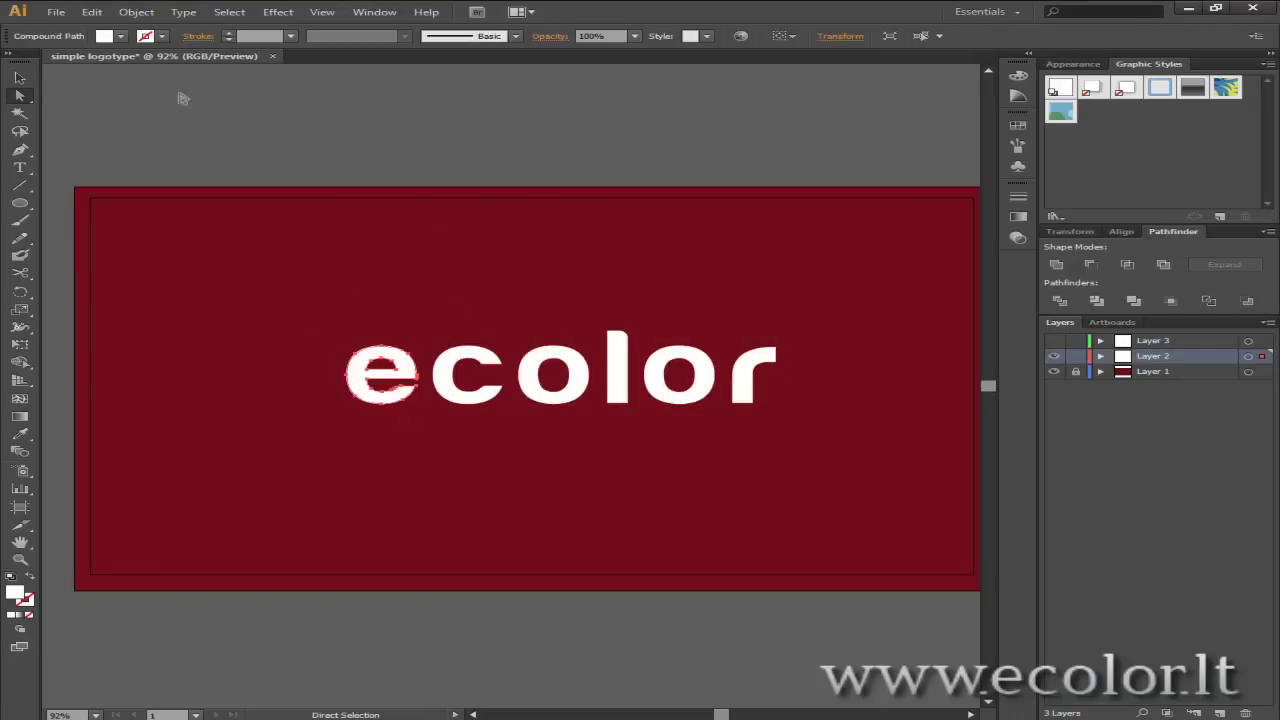
{"action": "left_click", "coordinate": [22, 437]}
{"action": "left_click", "coordinate": [300, 309]}
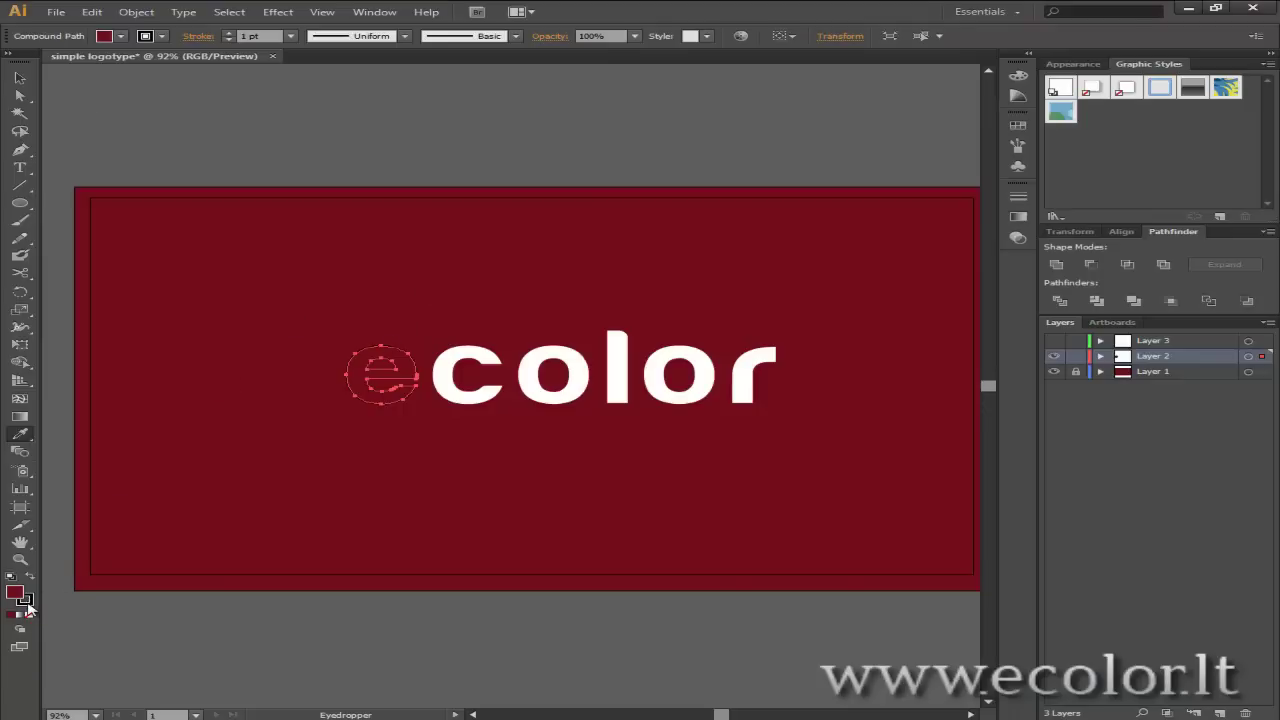
Set the red e's stroke to None and clear the selection.
{"action": "double_click", "coordinate": [25, 601]}
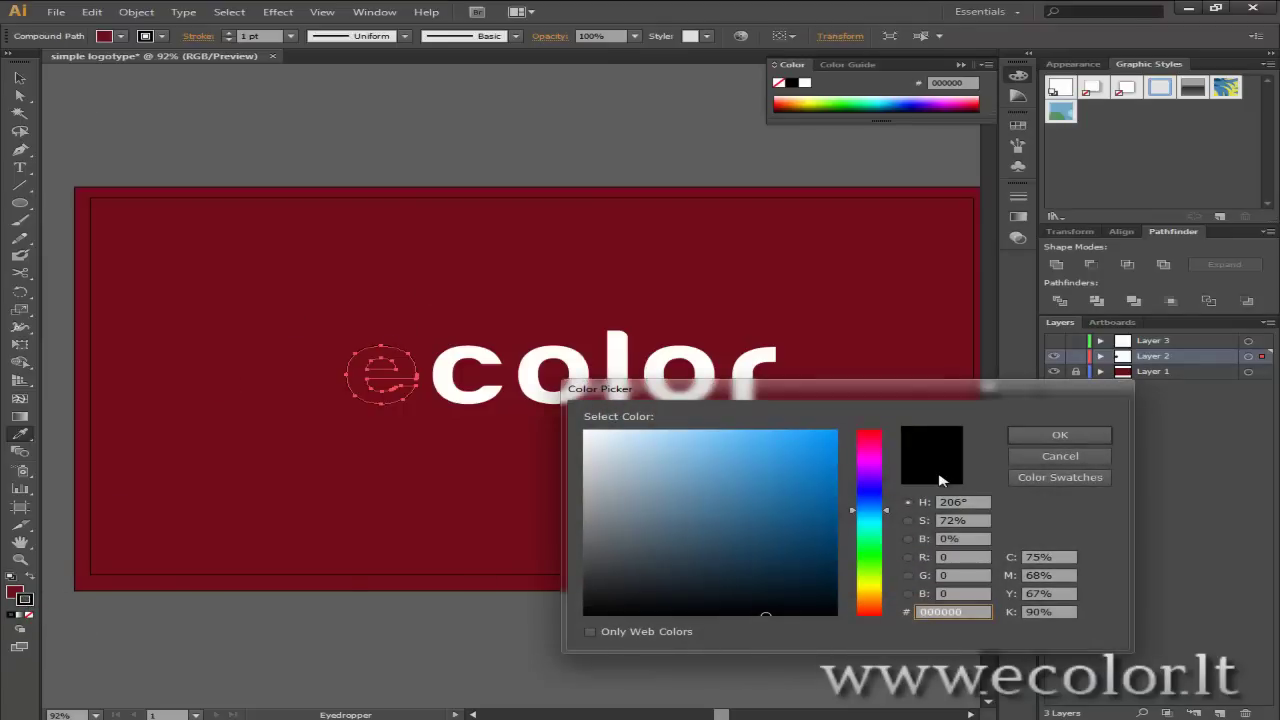
{"action": "left_click", "coordinate": [1068, 458]}
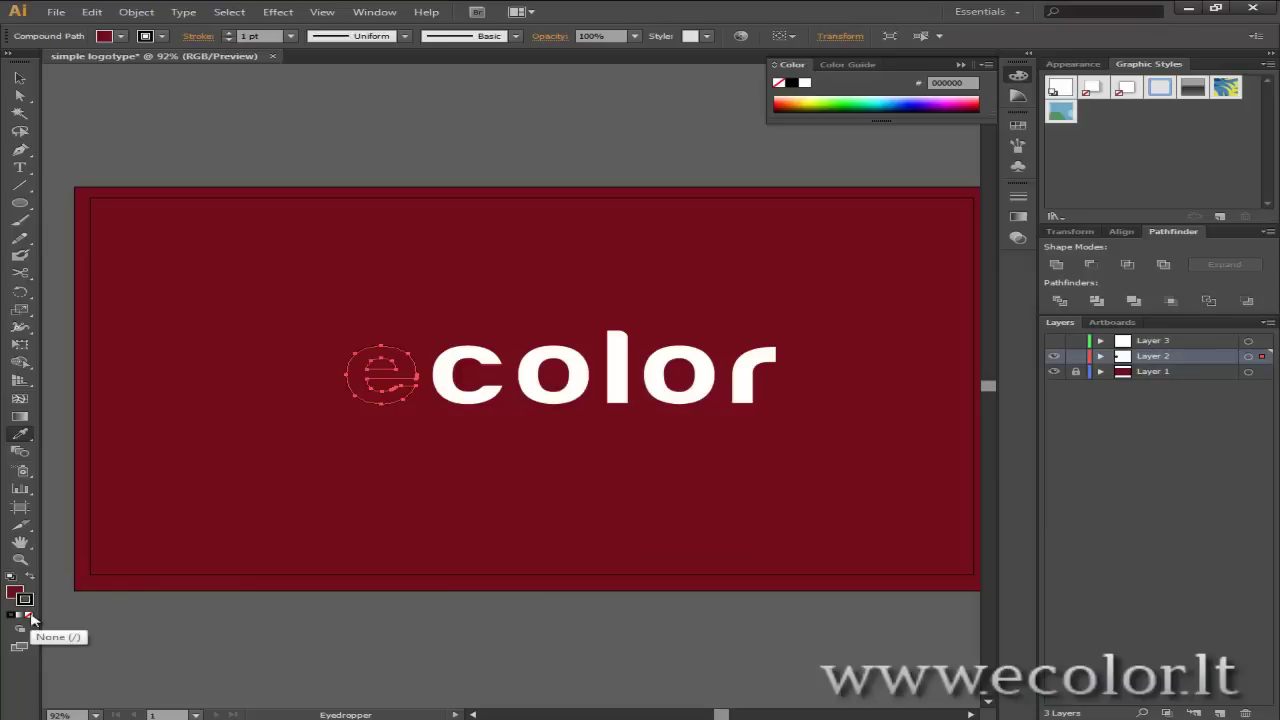
{"action": "left_click", "coordinate": [30, 618]}
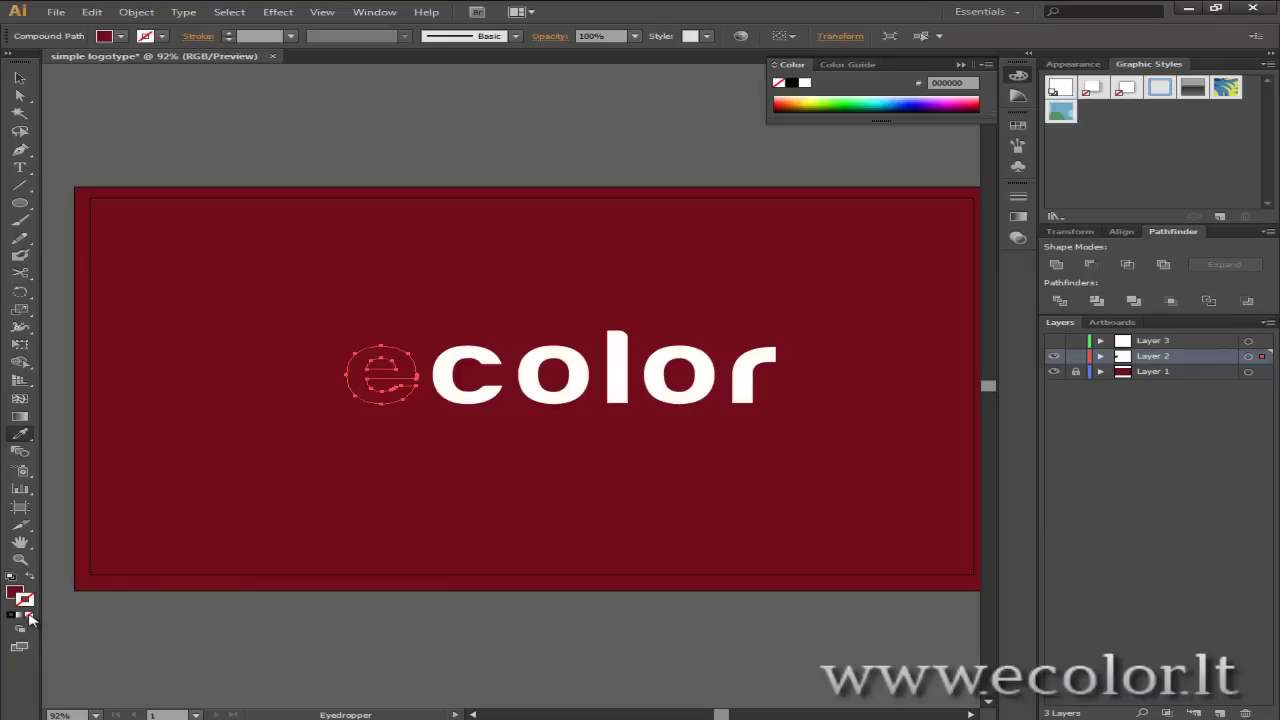
{"action": "left_click", "coordinate": [20, 78]}
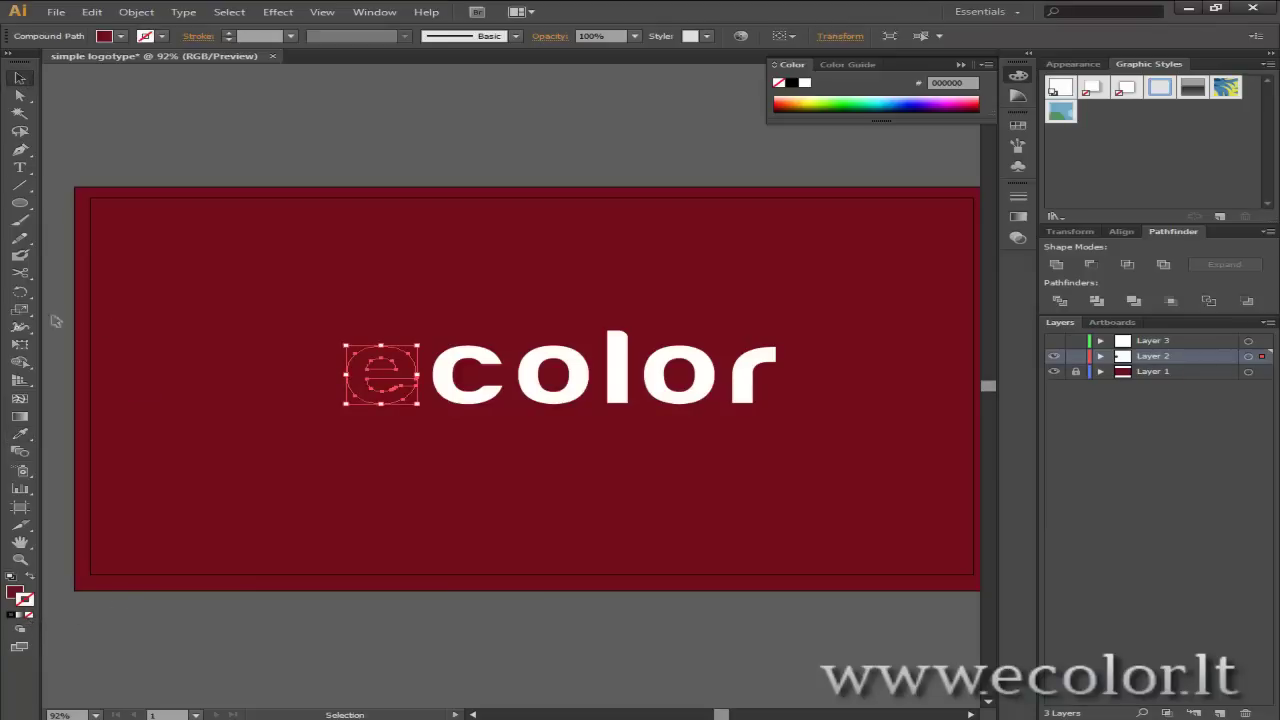
{"action": "left_click", "coordinate": [378, 316]}
Delete the red e, show Layer 3 again and move it below Layer 2.
{"action": "left_click", "coordinate": [398, 368]}
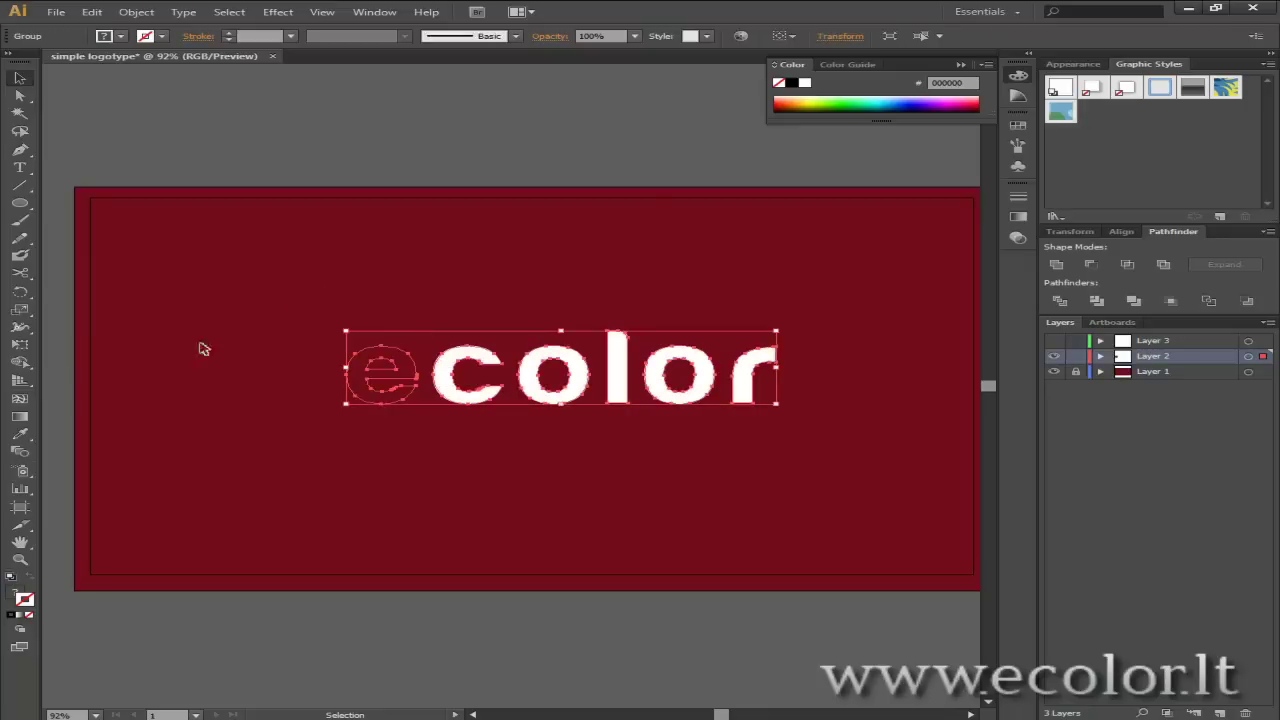
{"action": "key", "text": "Delete"}
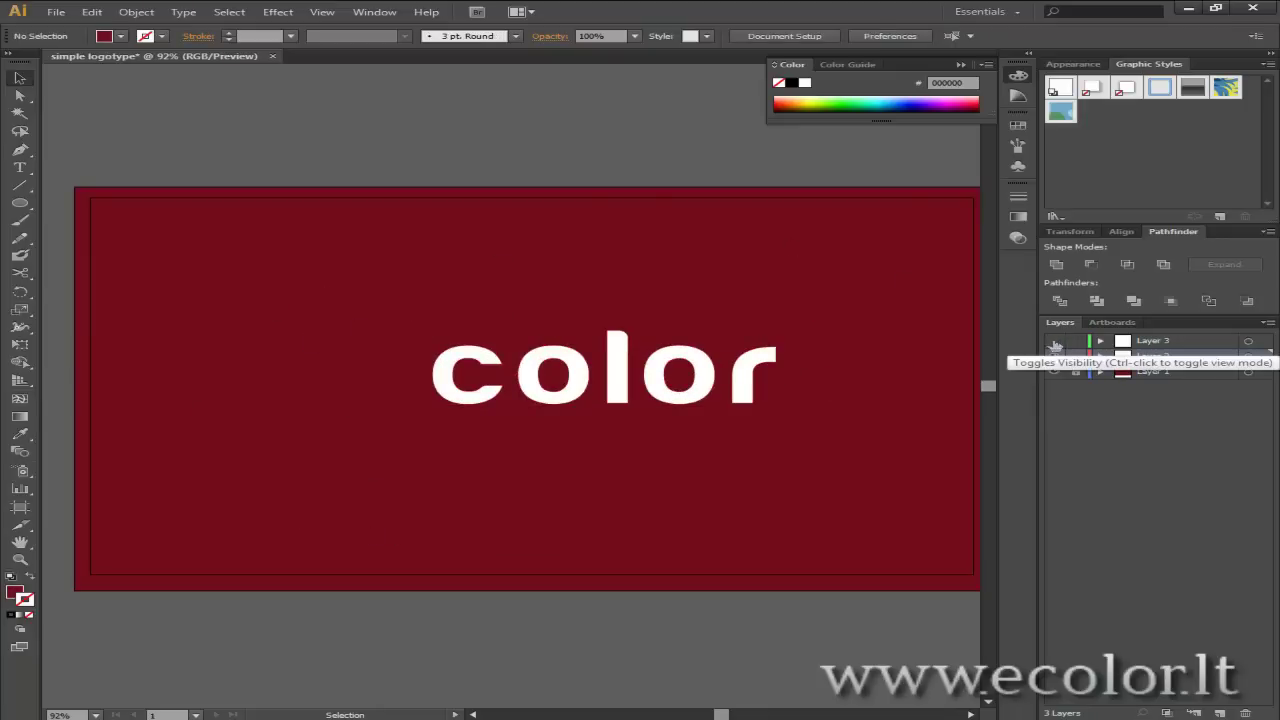
{"action": "left_click", "coordinate": [1054, 356]}
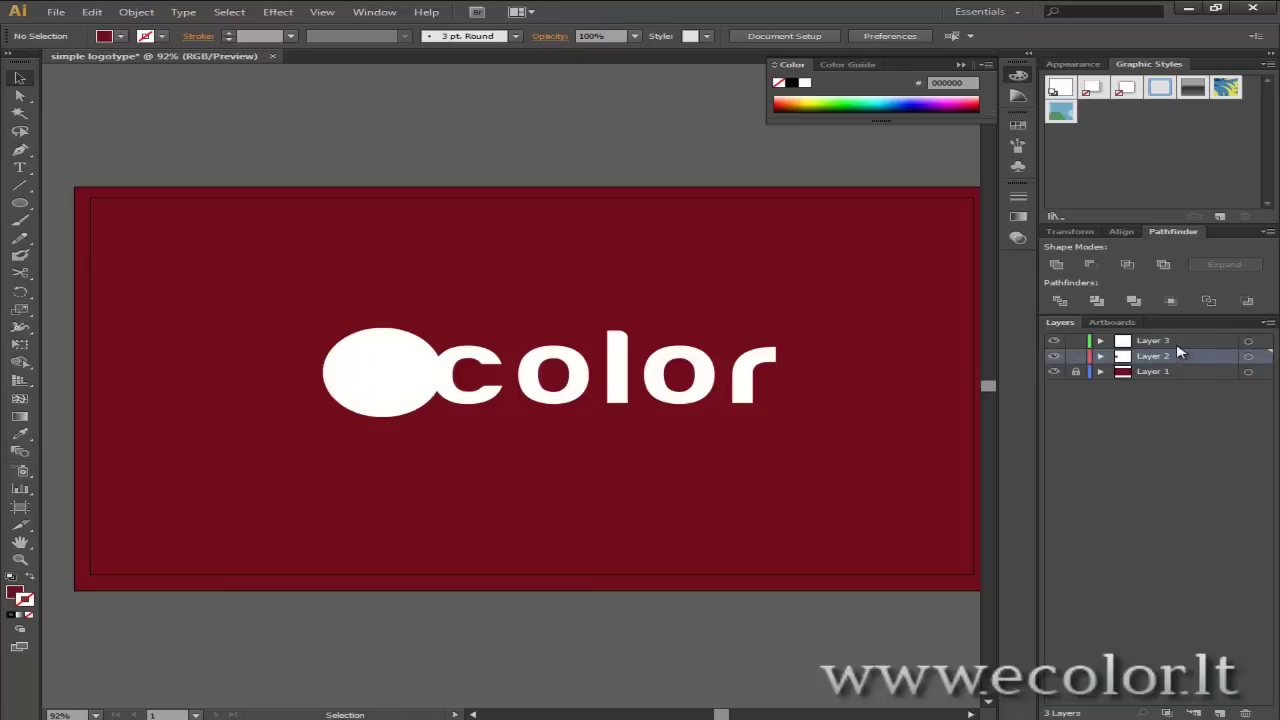
{"action": "left_click", "coordinate": [1156, 342]}
{"action": "left_click_drag", "start_coordinate": [1160, 344], "coordinate": [1156, 368]}
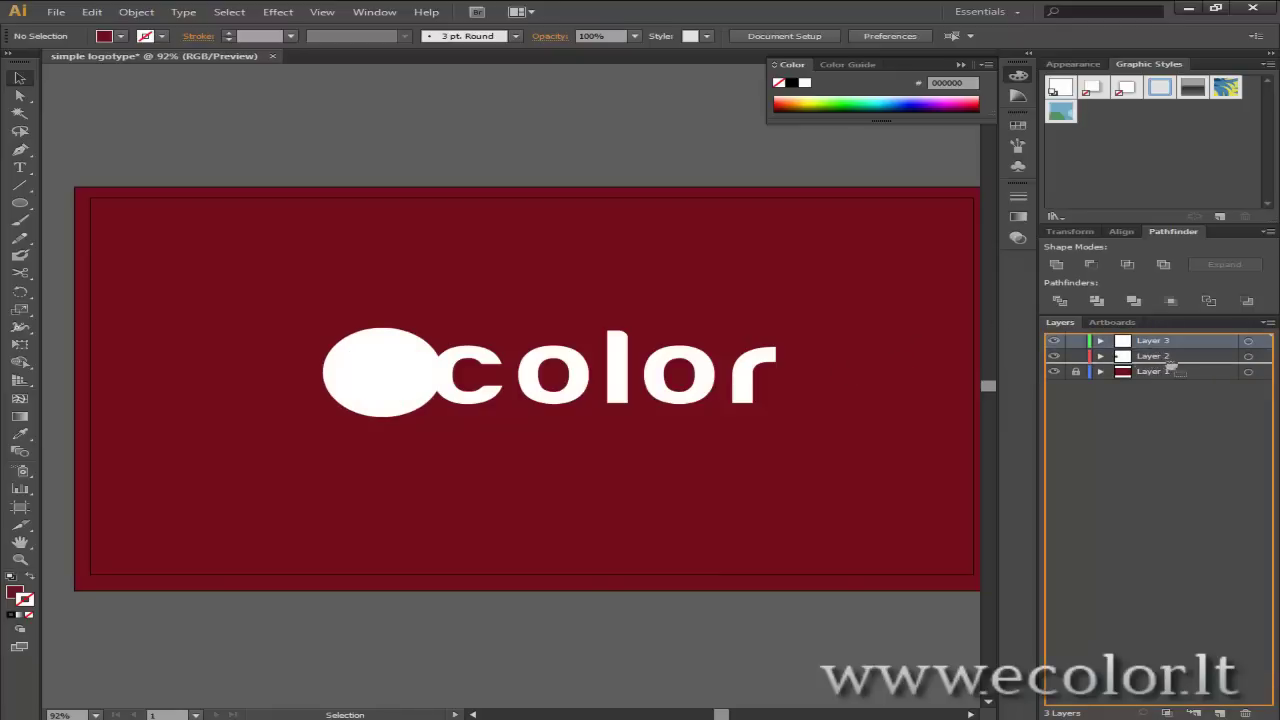
{"action": "left_click_drag", "start_coordinate": [1156, 368], "coordinate": [1170, 368]}
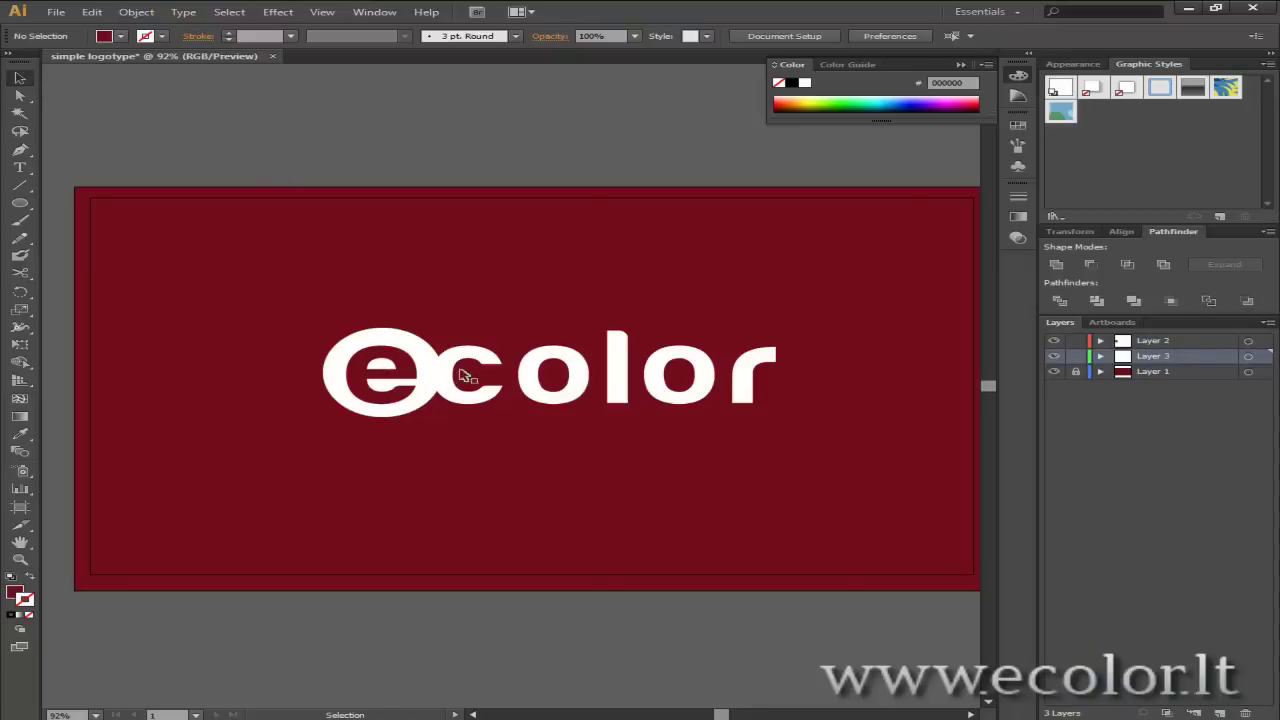
Nudge the white e badge into position with the arrow keys, then hide Layer 3.
{"action": "left_click", "coordinate": [411, 354]}
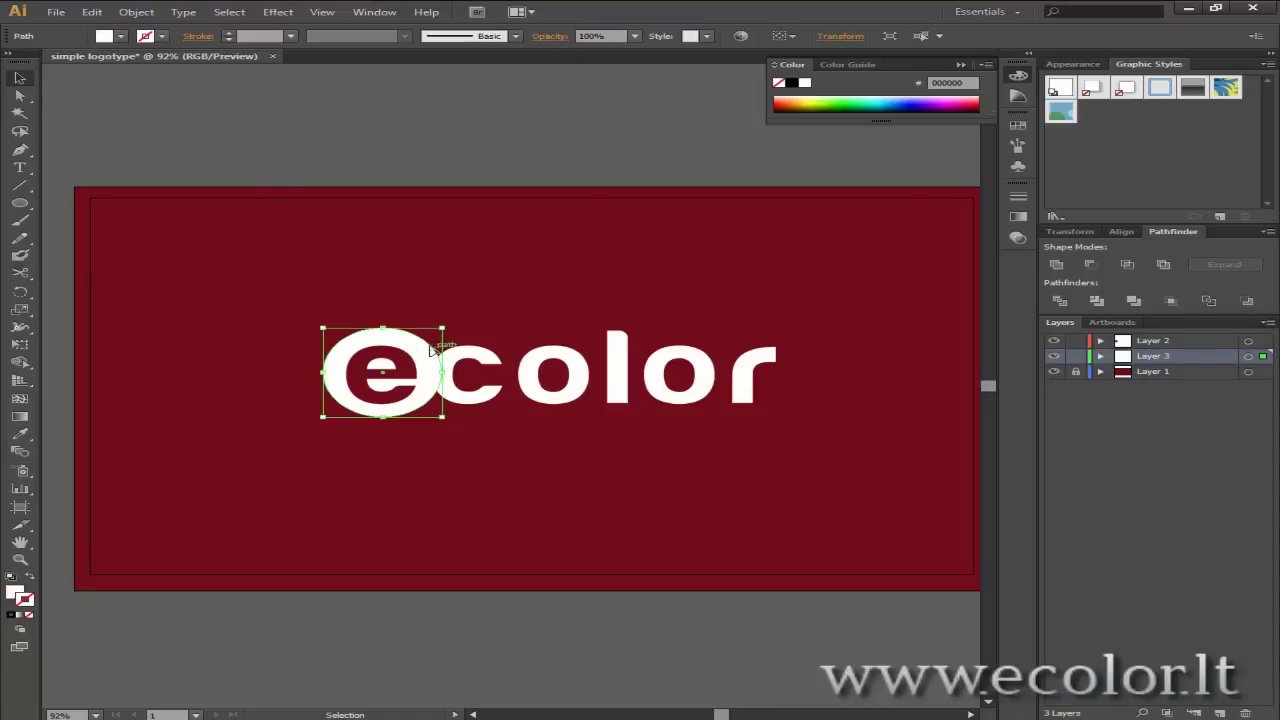
{"action": "key", "text": "Down"}
{"action": "key", "text": "Left"}
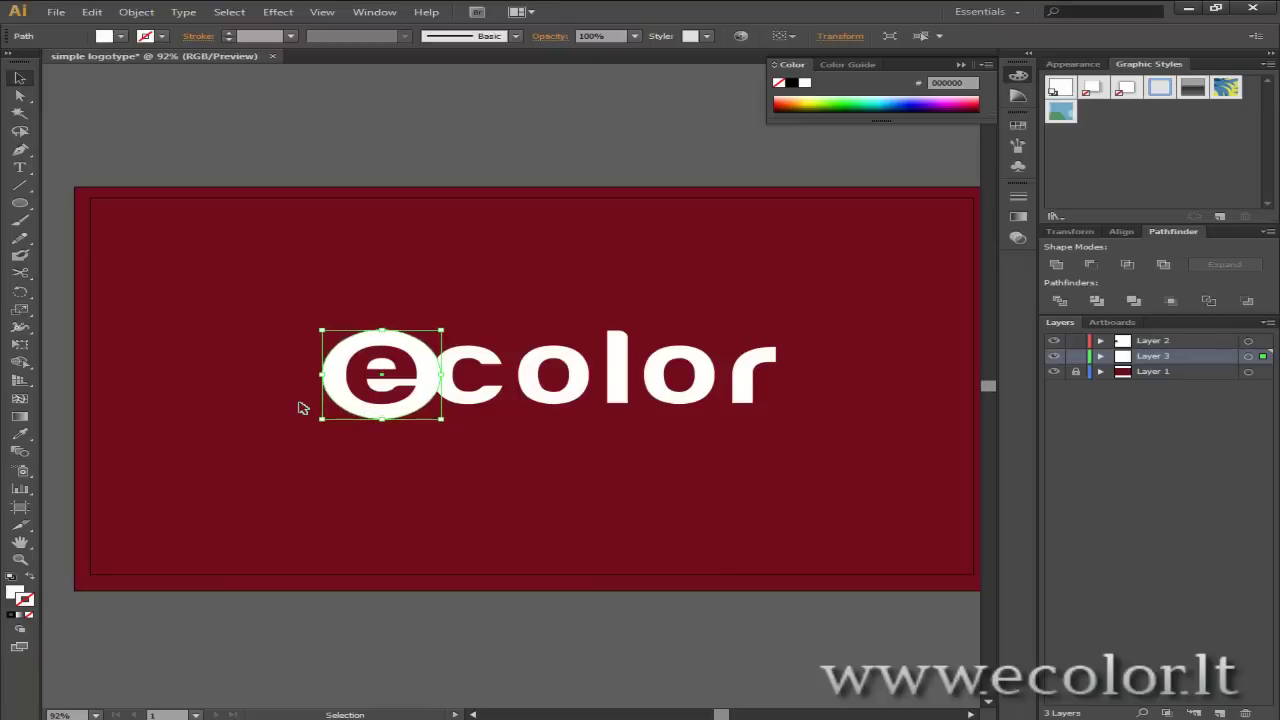
{"action": "key", "text": "Left"}
{"action": "key", "text": "Right"}
{"action": "key", "text": "Right"}
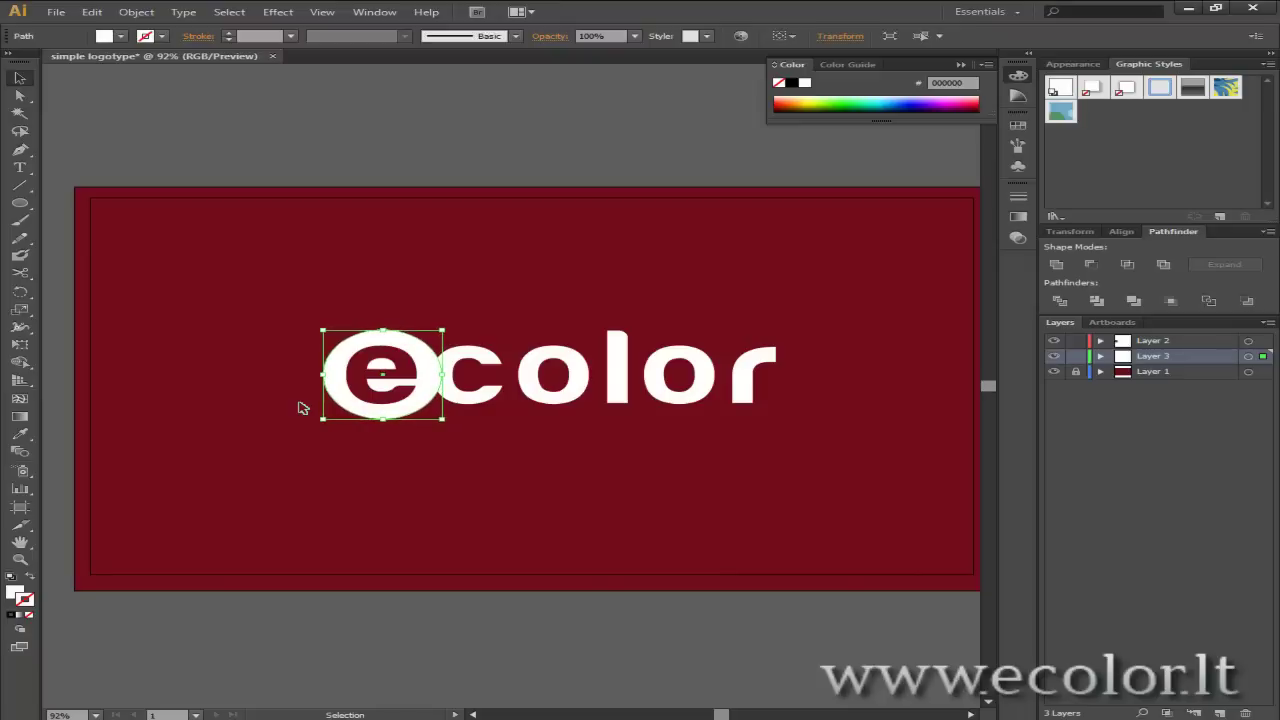
{"action": "key", "text": "Up"}
{"action": "key", "text": "Down"}
{"action": "left_click", "coordinate": [528, 277]}
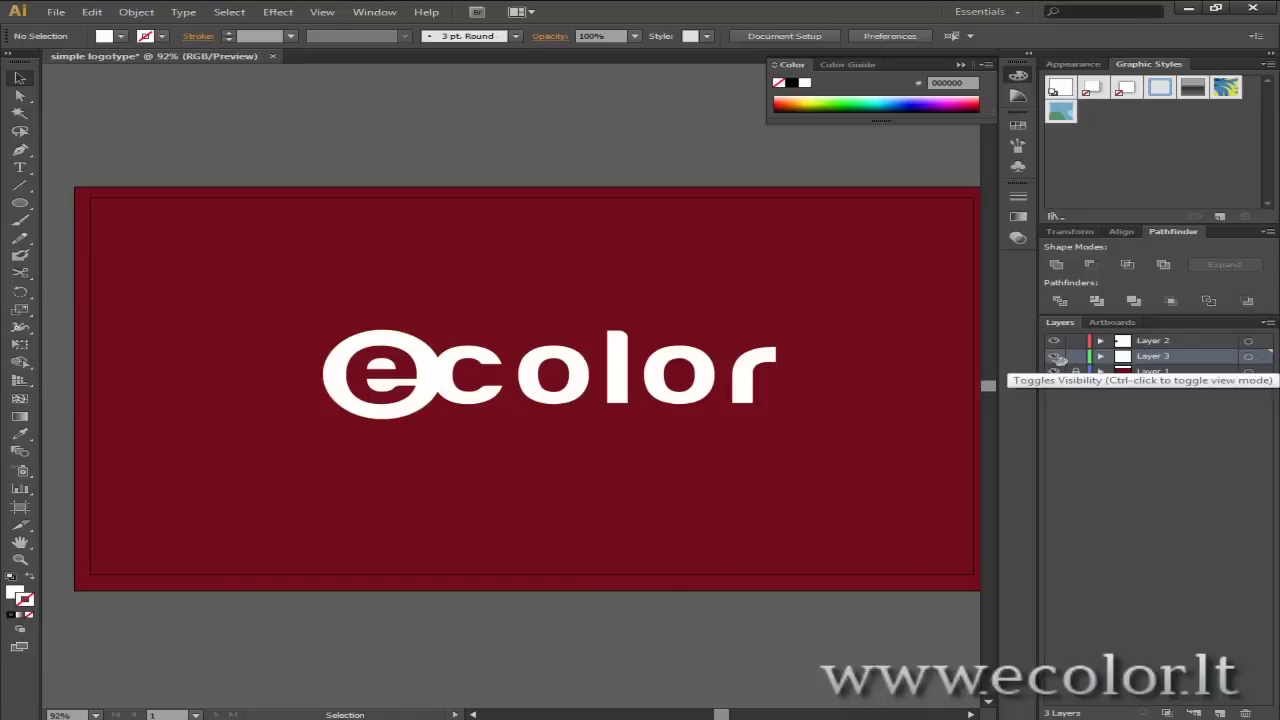
{"action": "left_click", "coordinate": [1054, 356]}
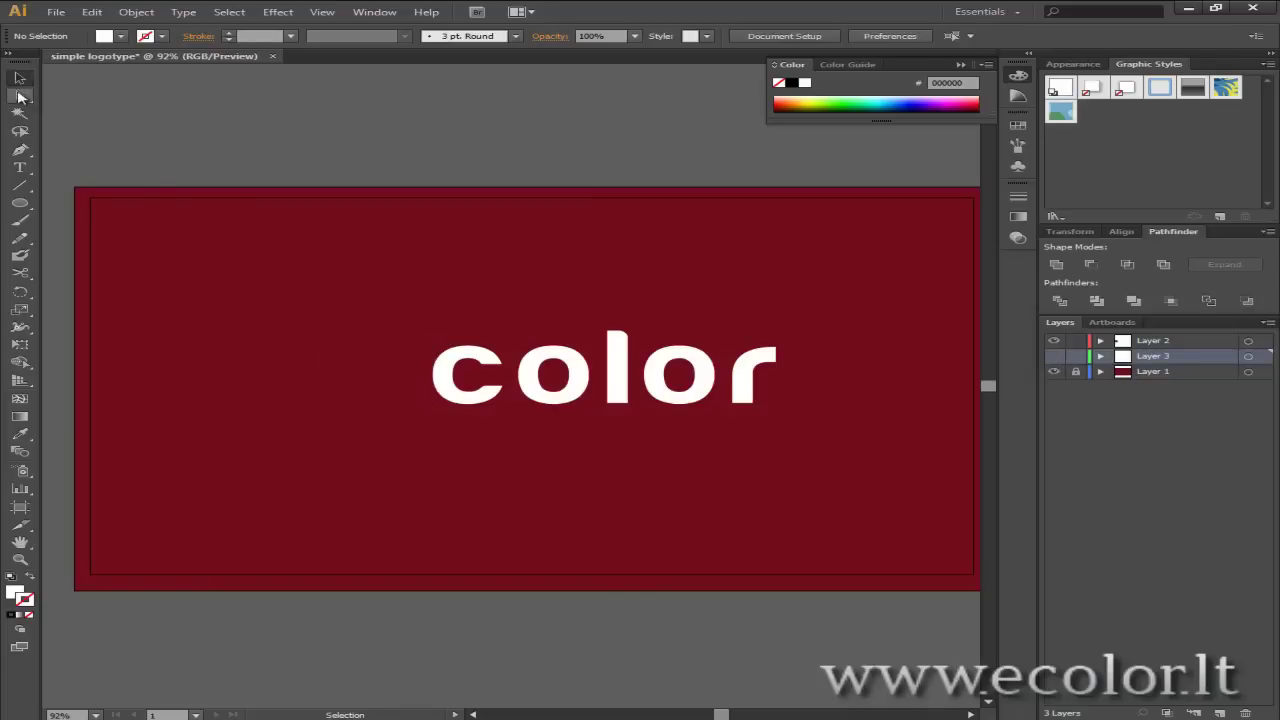
Select the 'color' letters with Direct Selection, show Layer 3, and move them right beside the badge.
{"action": "left_click", "coordinate": [20, 96]}
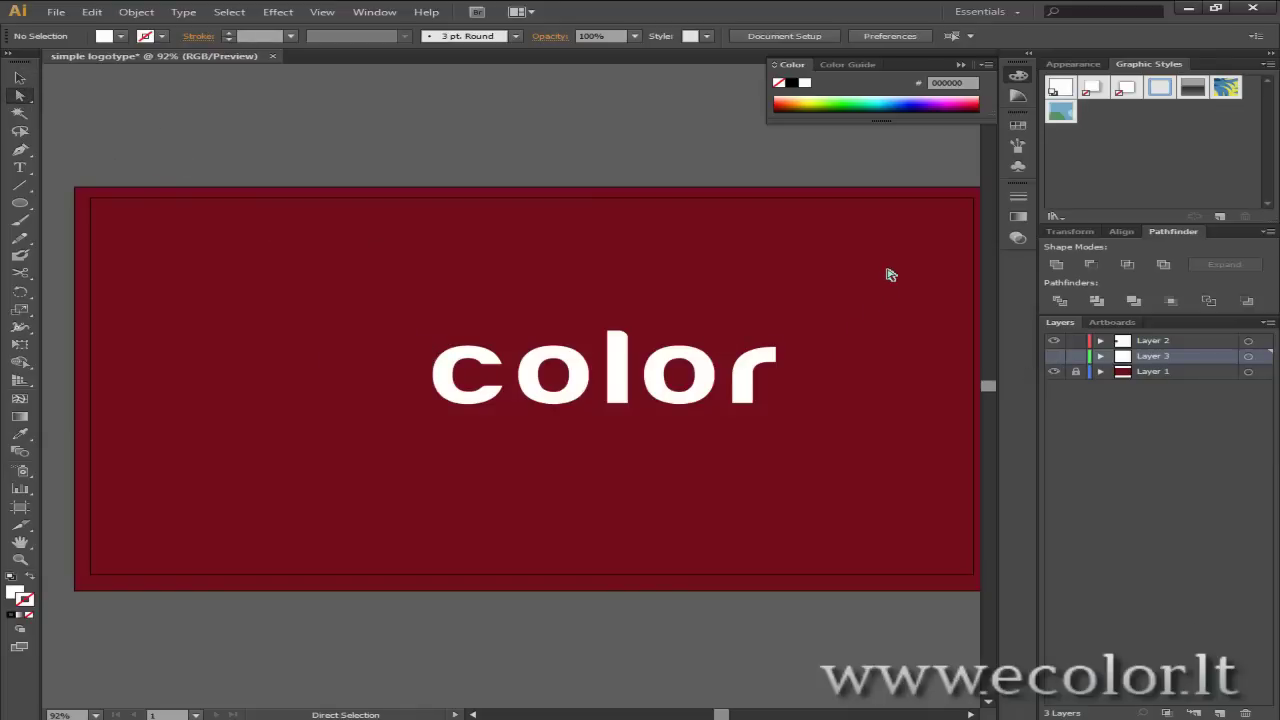
{"action": "left_click_drag", "start_coordinate": [901, 270], "coordinate": [431, 451]}
{"action": "left_click_drag", "start_coordinate": [430, 368], "coordinate": [410, 374]}
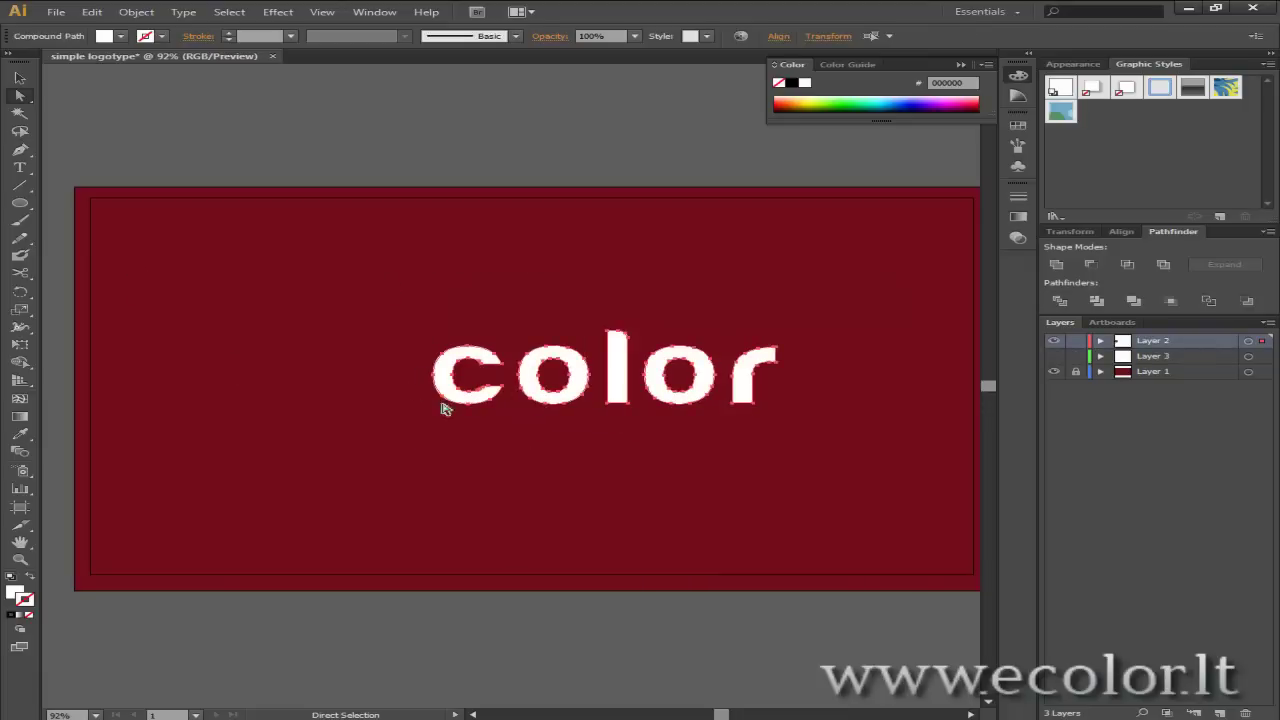
{"action": "left_click", "coordinate": [1053, 357]}
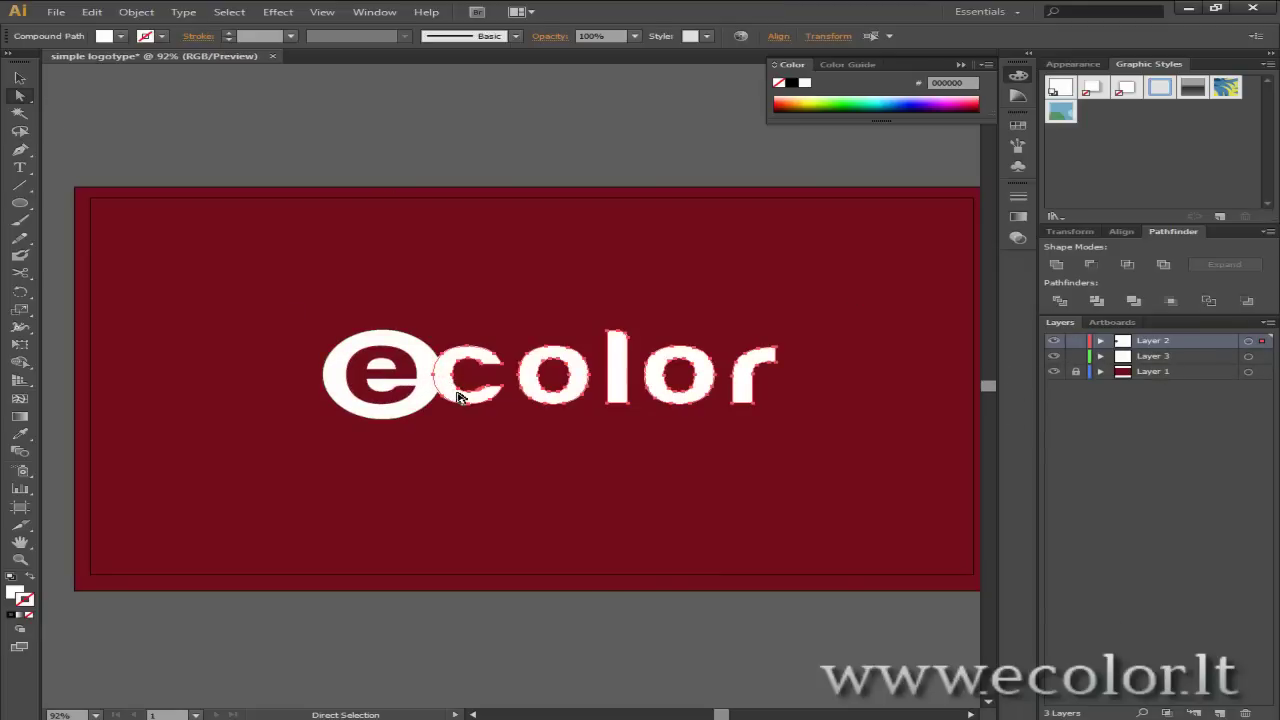
{"action": "mouse_move", "coordinate": [455, 388]}
{"action": "left_mouse_down"}
{"action": "mouse_move", "coordinate": [481, 398]}
{"action": "mouse_move", "coordinate": [468, 392]}
{"action": "left_mouse_up"}
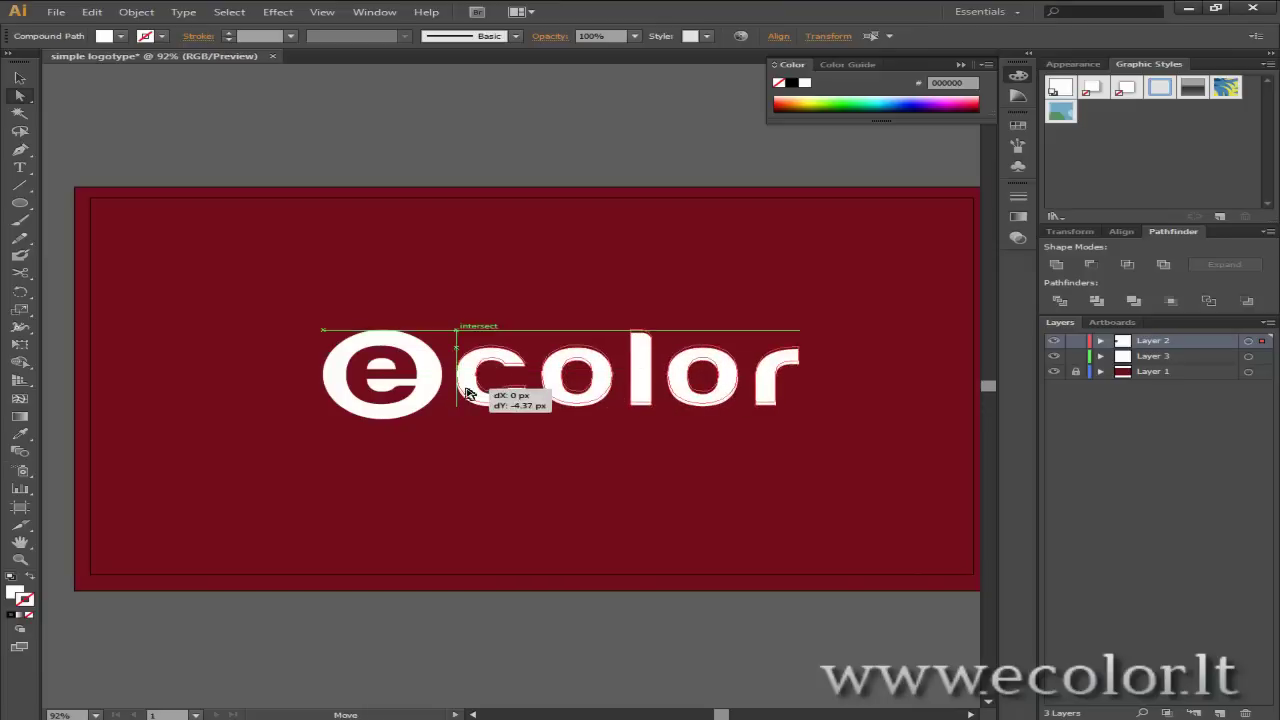
{"action": "key", "text": "Left"}
{"action": "key", "text": "Left"}
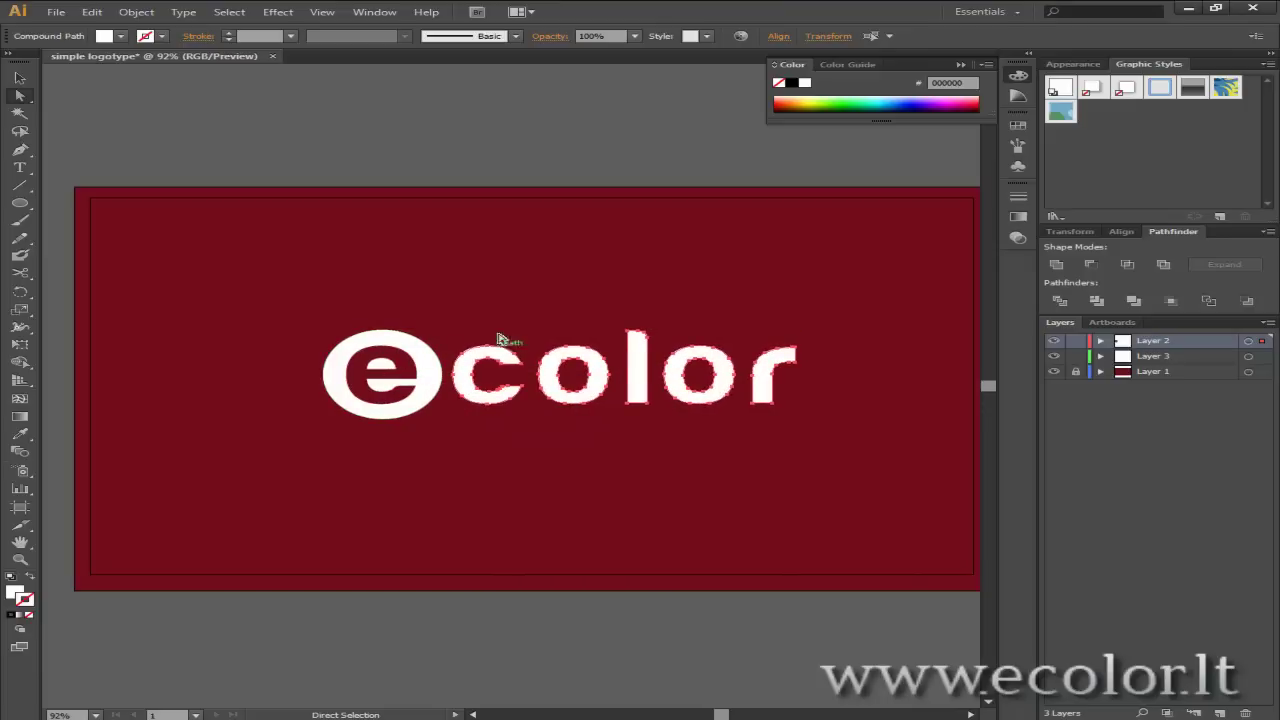
{"action": "left_click", "coordinate": [484, 165]}
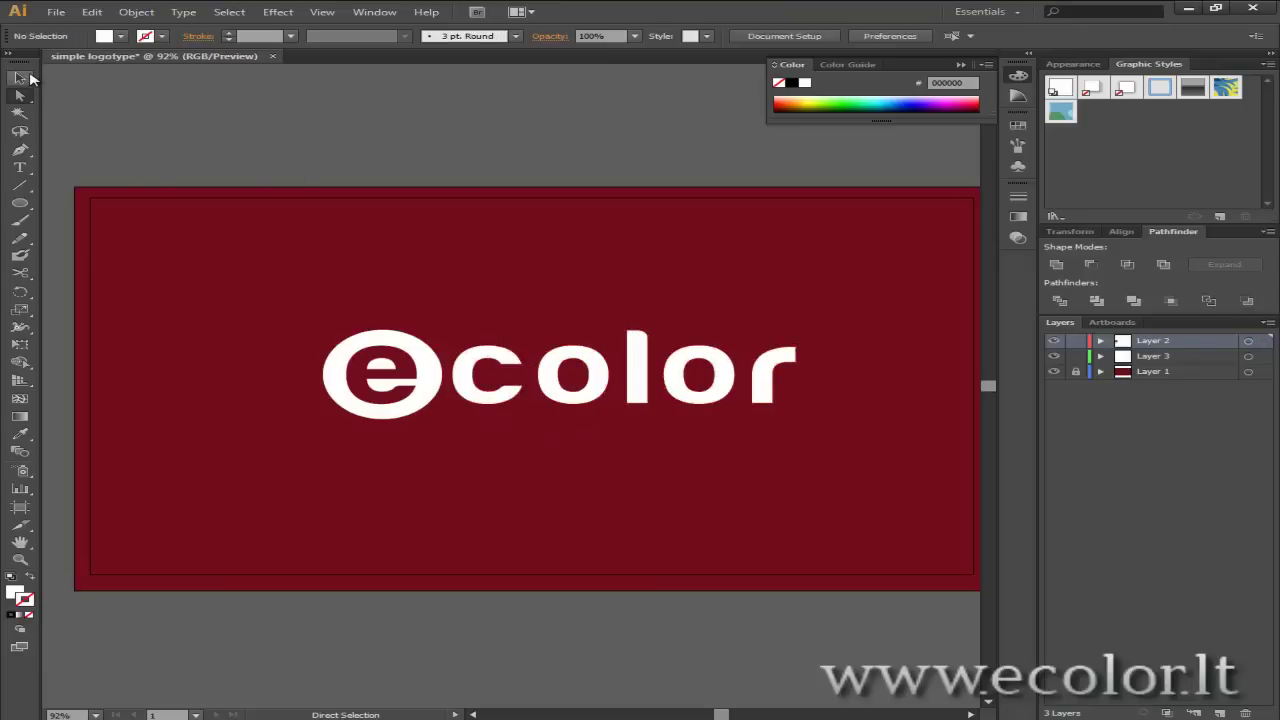
Select all the ecolor paths and drag the whole logo left toward the artboard centre.
{"action": "left_click", "coordinate": [20, 78]}
{"action": "left_click", "coordinate": [20, 95]}
{"action": "left_click_drag", "start_coordinate": [272, 315], "coordinate": [850, 465]}
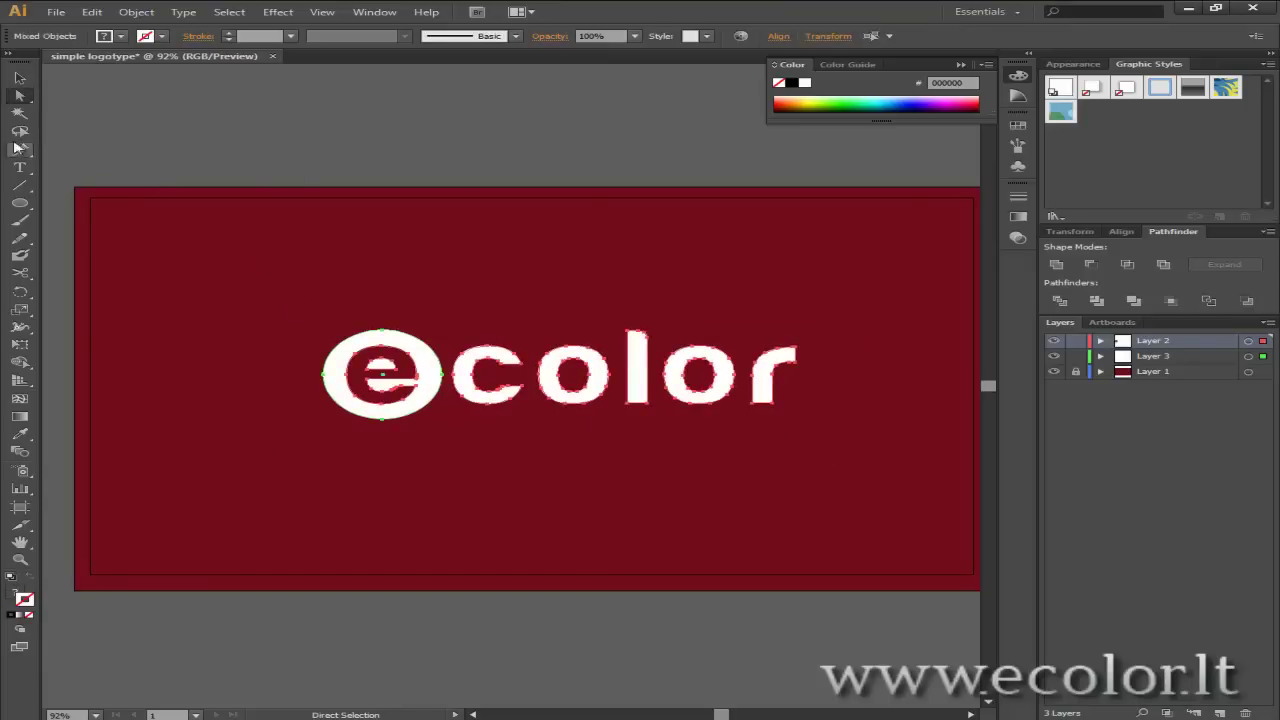
{"action": "left_click", "coordinate": [20, 78]}
{"action": "mouse_move", "coordinate": [504, 377]}
{"action": "left_mouse_down"}
{"action": "mouse_move", "coordinate": [623, 297]}
{"action": "mouse_move", "coordinate": [455, 397]}
{"action": "left_mouse_up"}
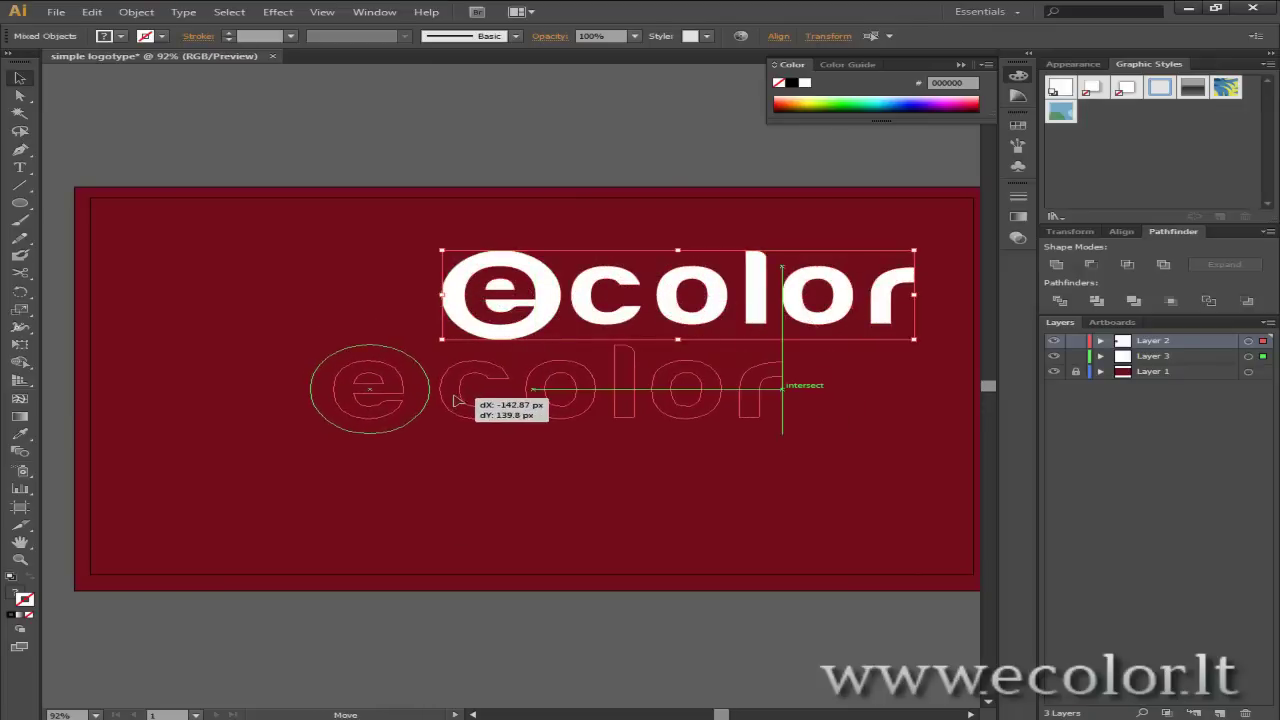
{"action": "left_click", "coordinate": [561, 500]}
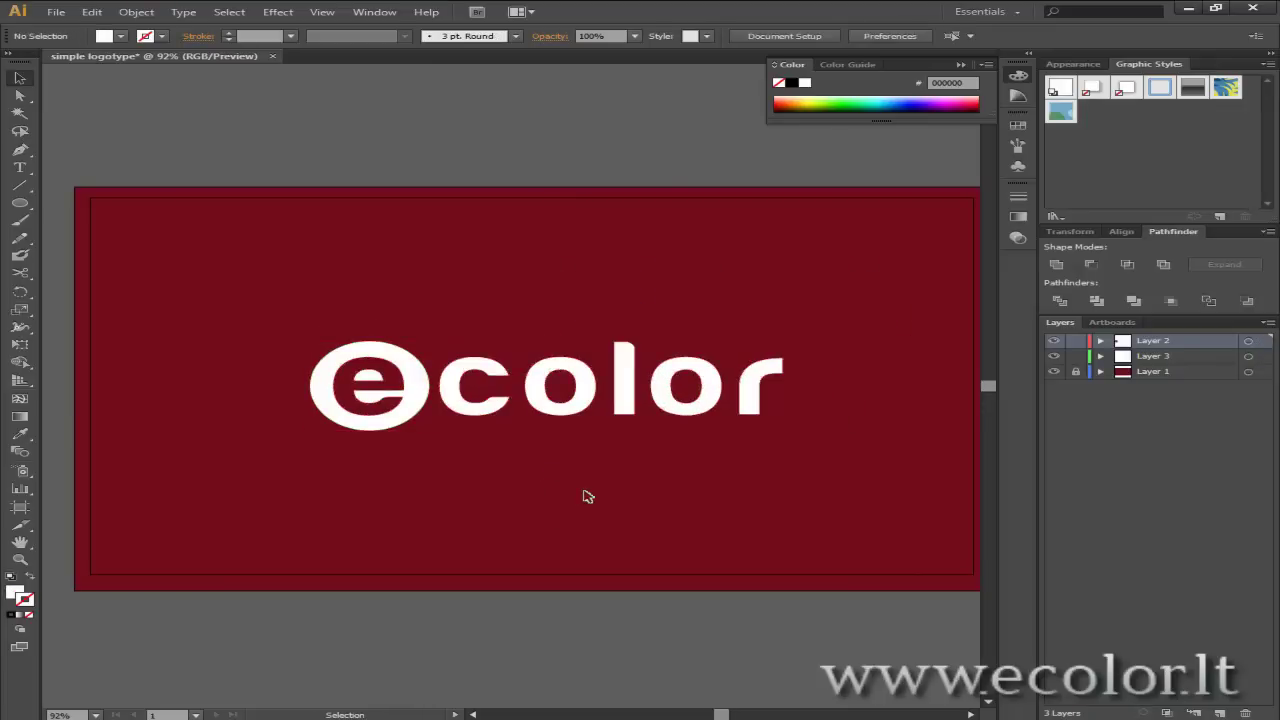
Select the letter group, then deselect everything and return to the Selection tool.
{"action": "left_click", "coordinate": [585, 404]}
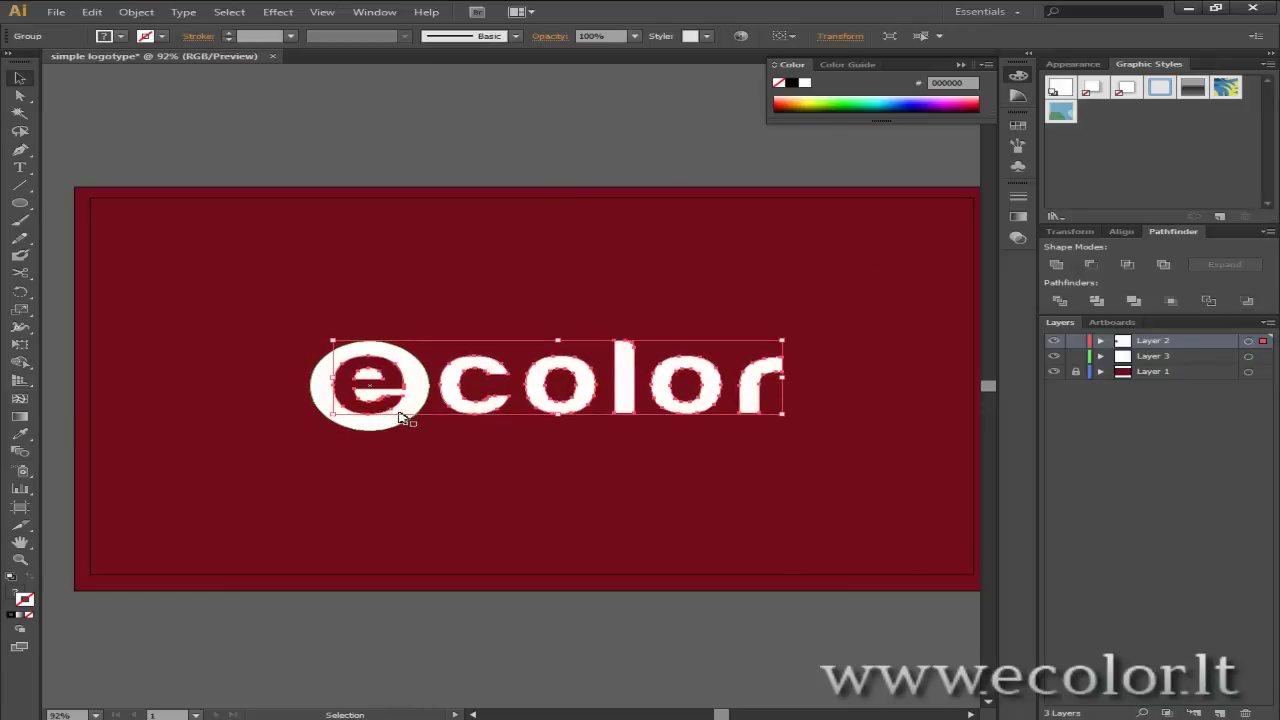
{"action": "key", "text": "a"}
{"action": "left_click", "coordinate": [470, 488]}
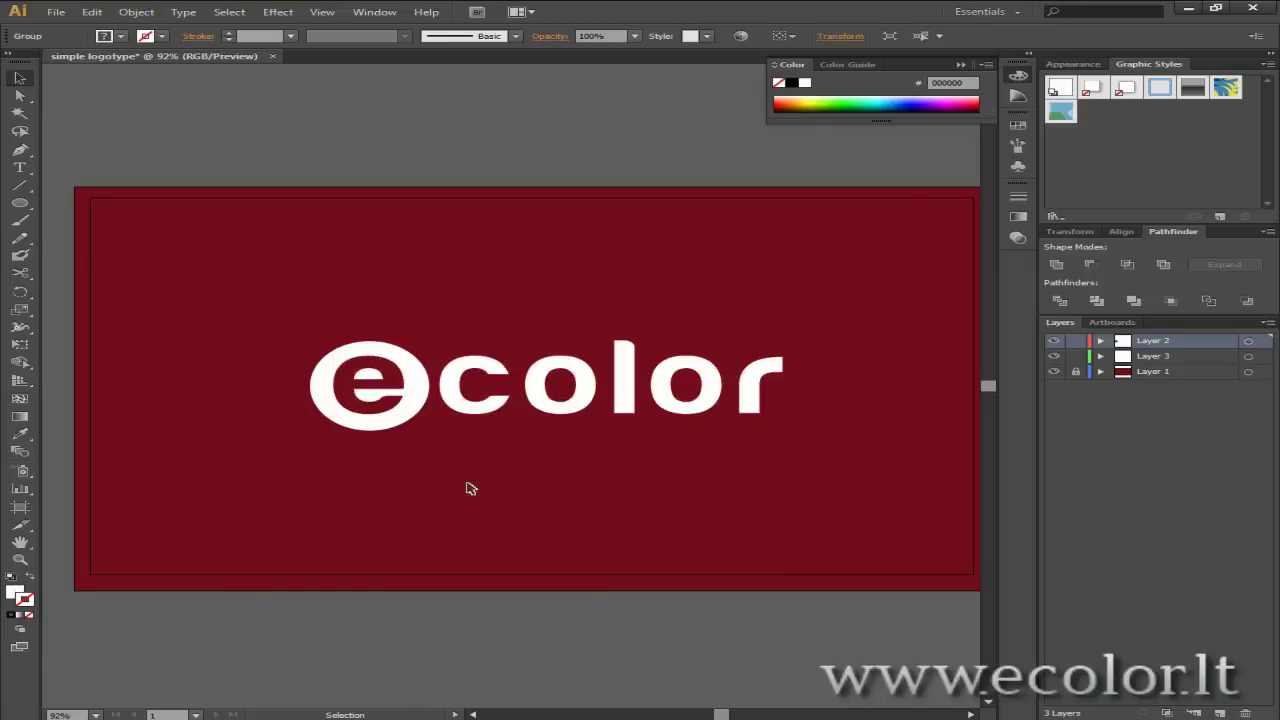
{"action": "key", "text": "v"}
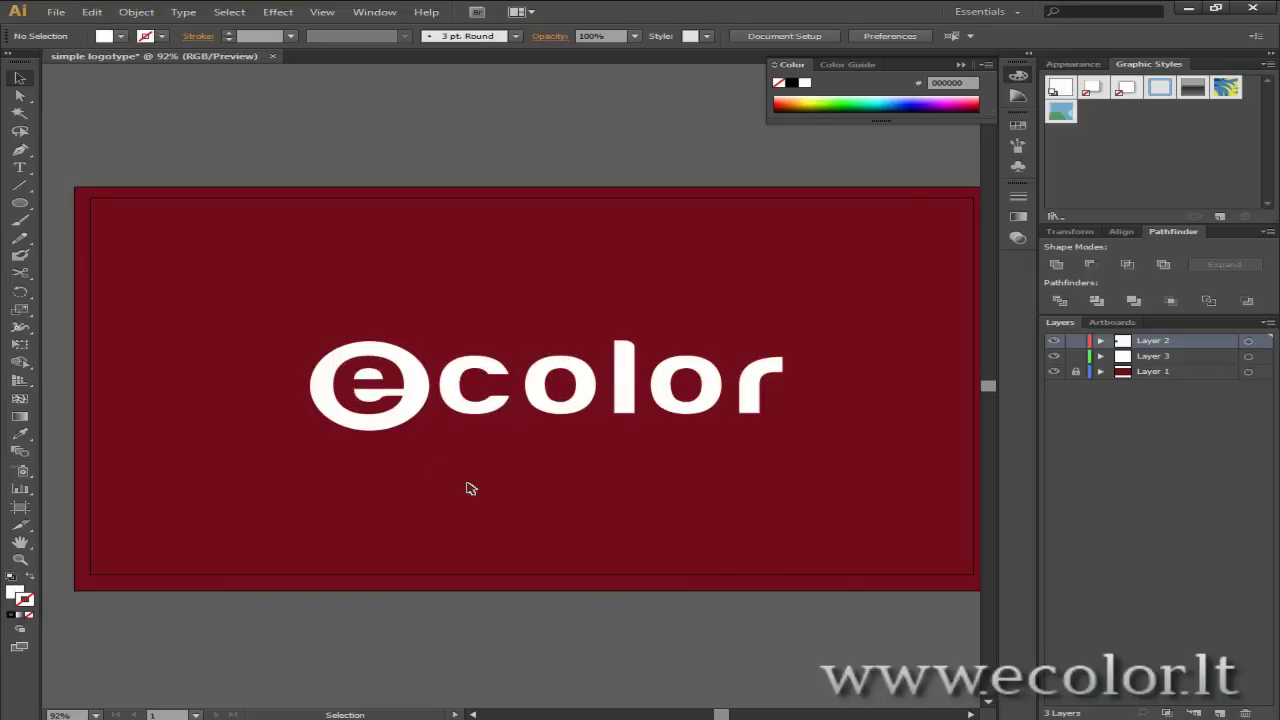